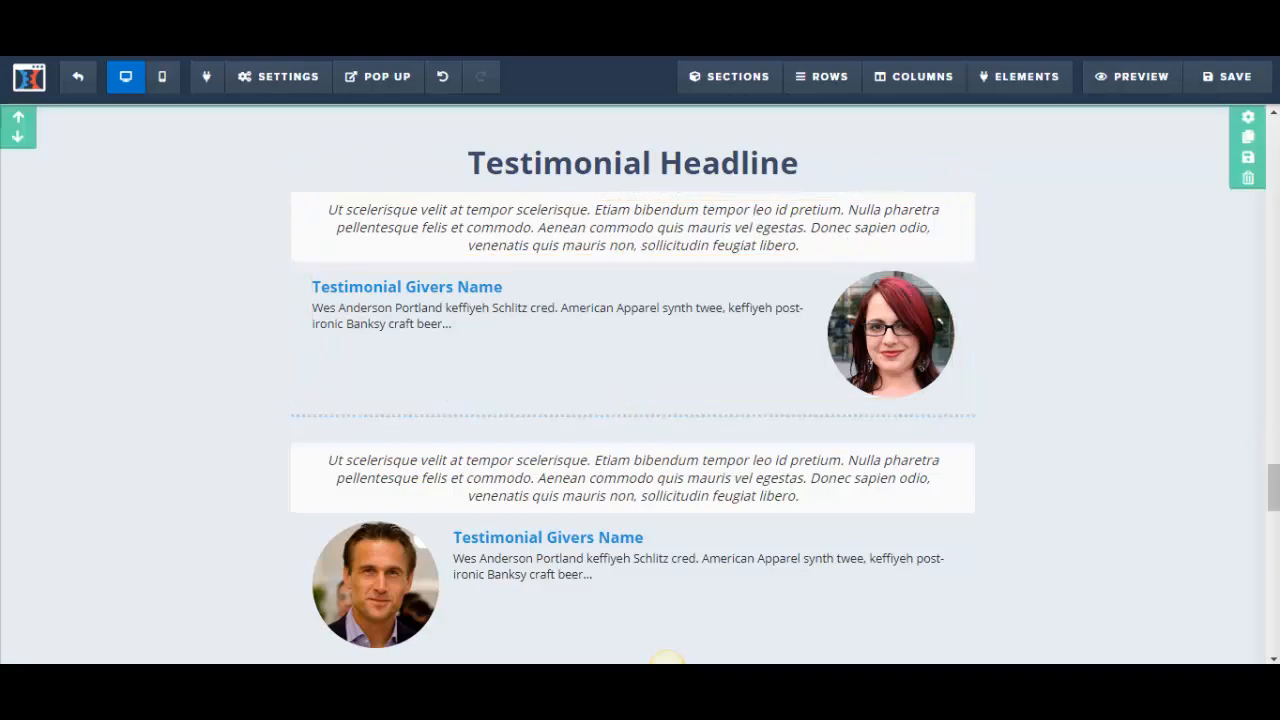
Switch to the Word sales letter and copy the heading "You Don't Have to Take My Word For It..."
scroll(990, 275, down, 1)
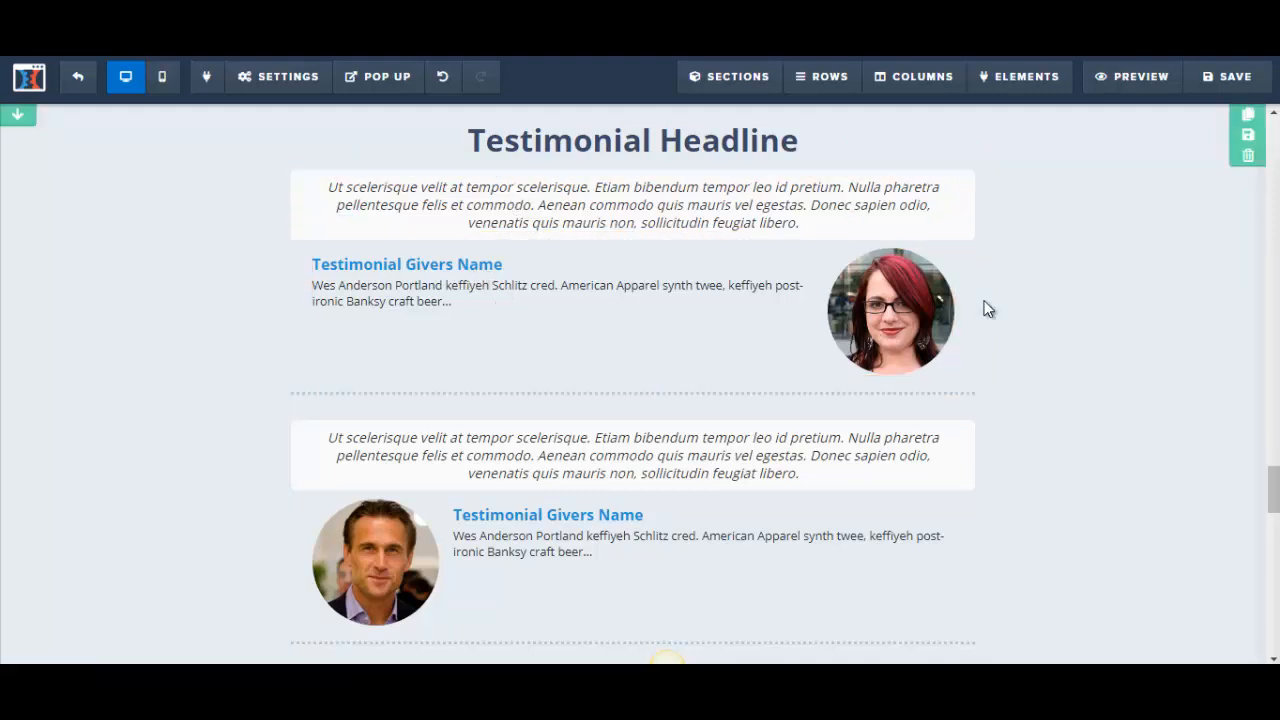
scroll(1160, 364, up, 1)
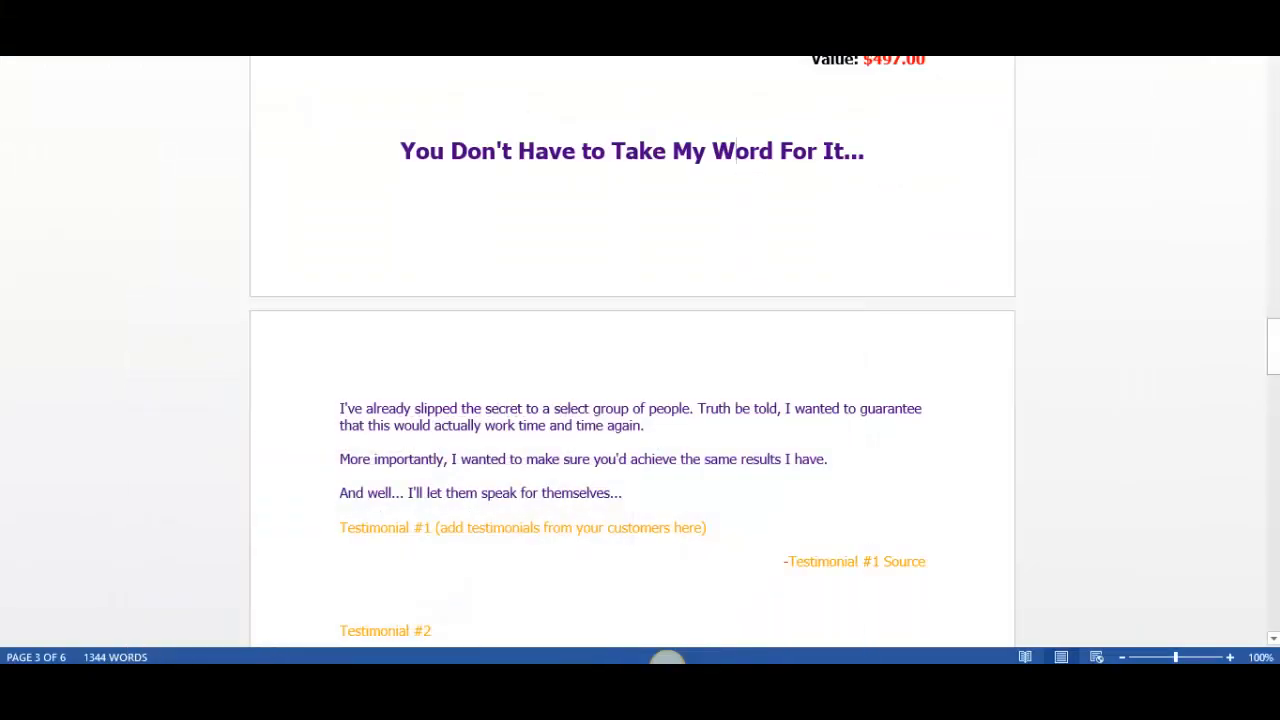
click(401, 150)
drag(779, 135, 866, 153)
key(ctrl+c)
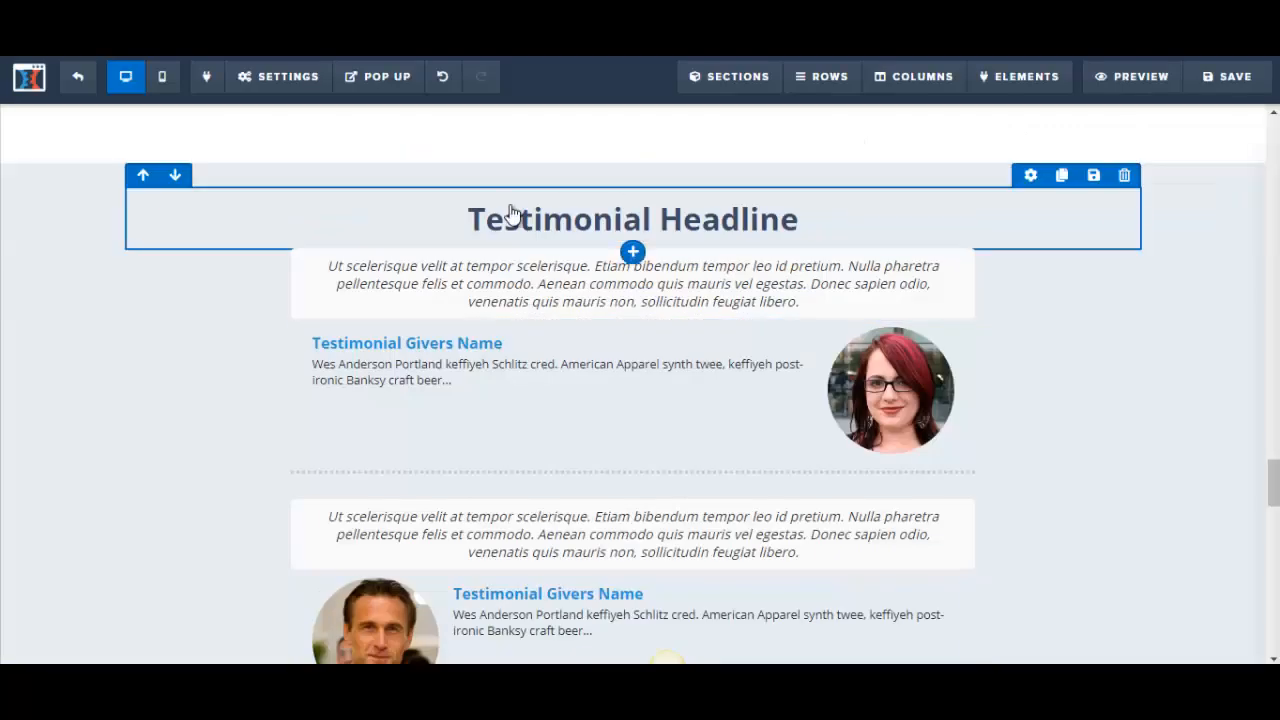
In the ClickFunnels editor, replace the "Testimonial Headline" text with the copied heading and save the page
click(509, 216)
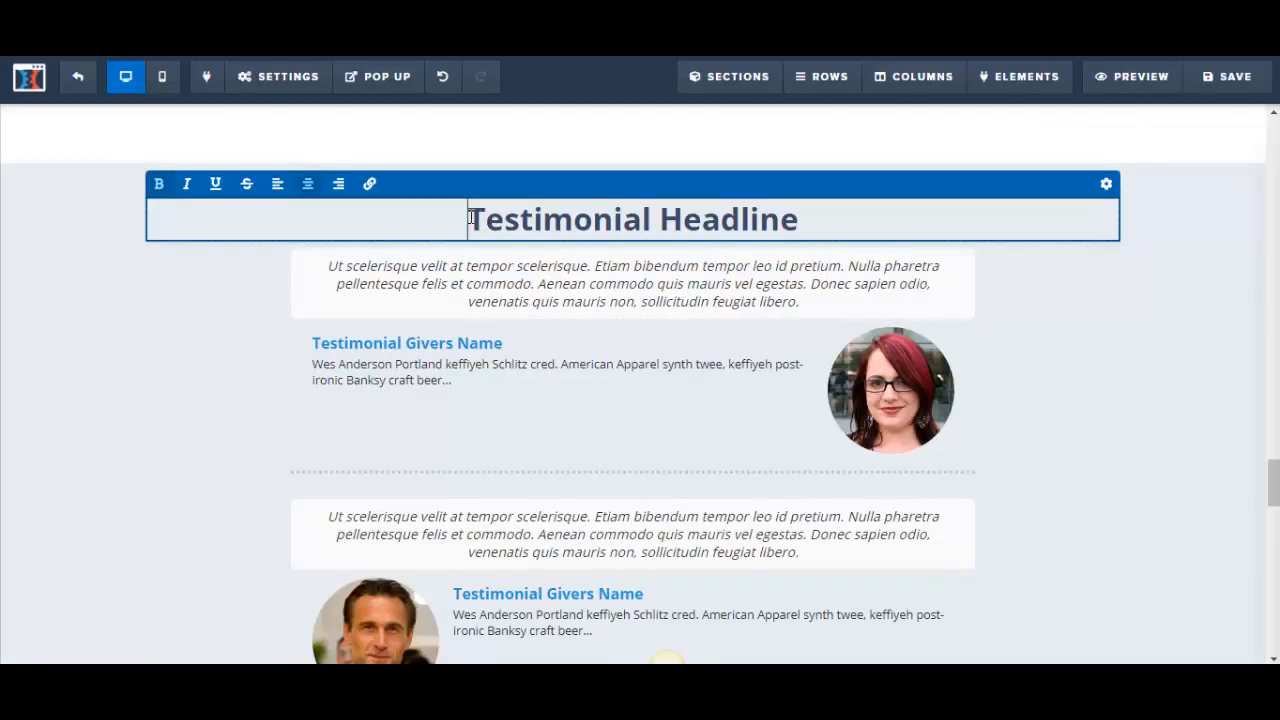
drag(470, 216, 803, 222)
key(ctrl+v)
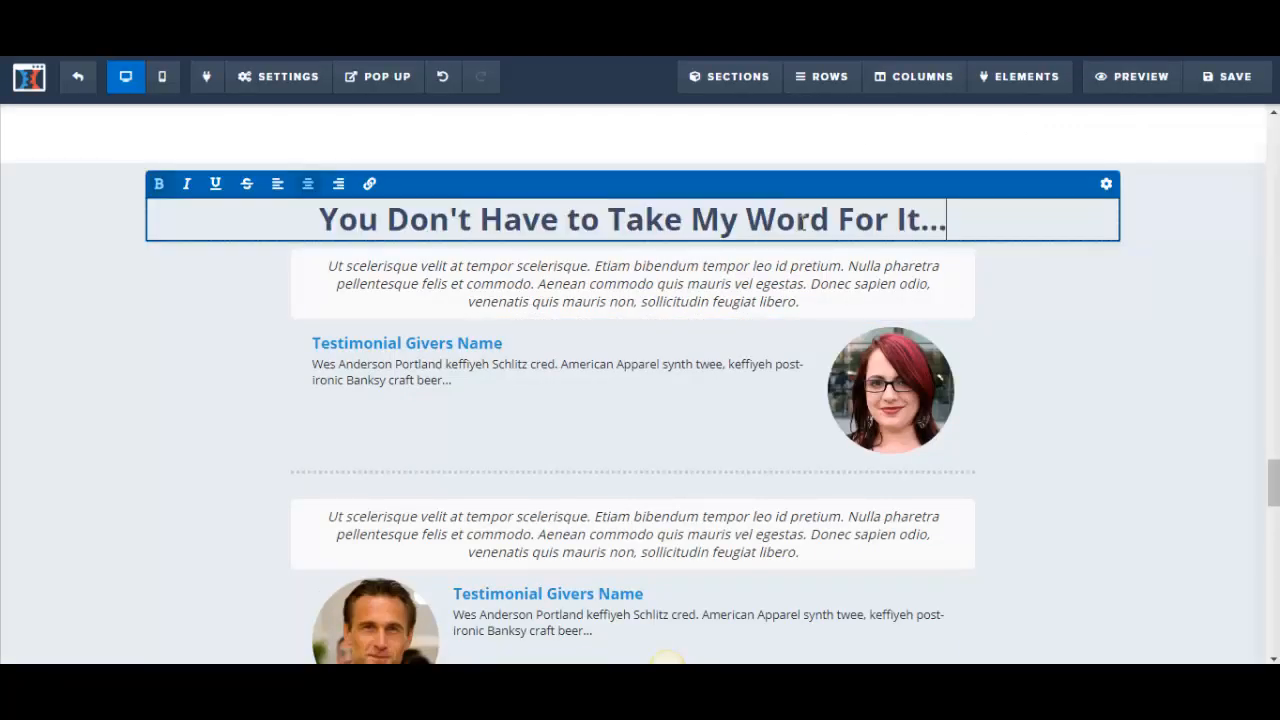
click(449, 517)
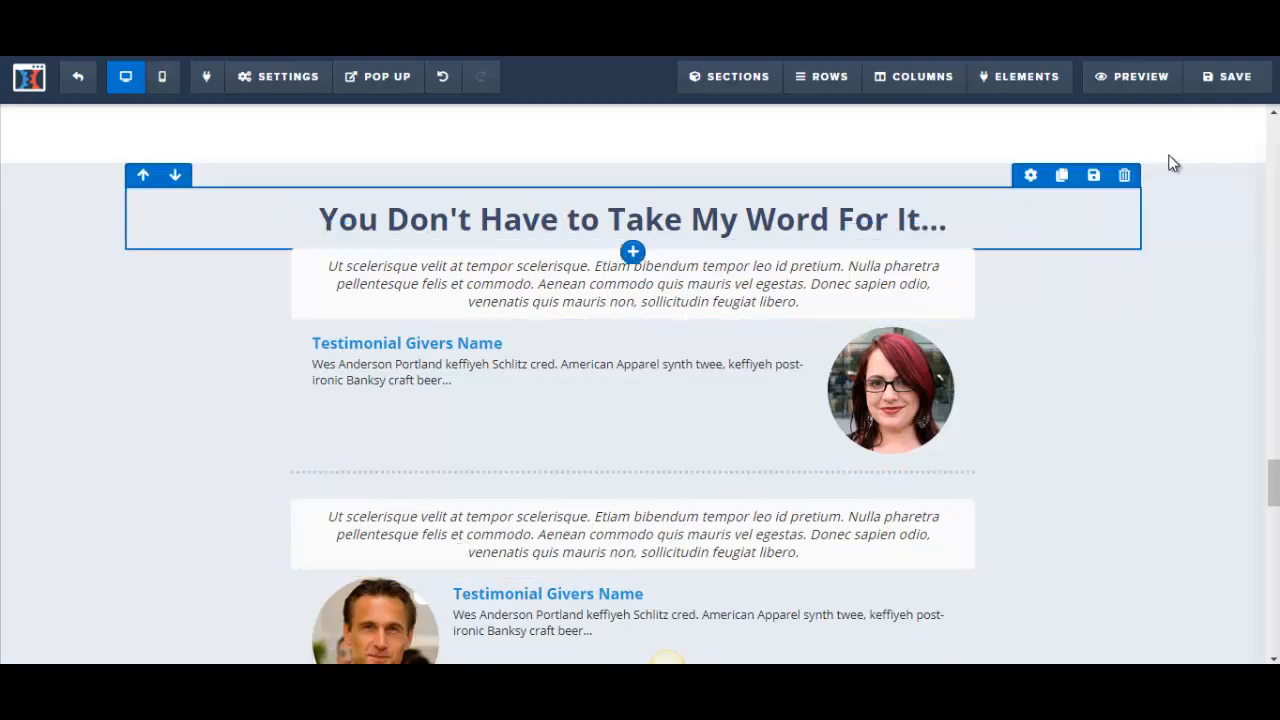
click(1236, 84)
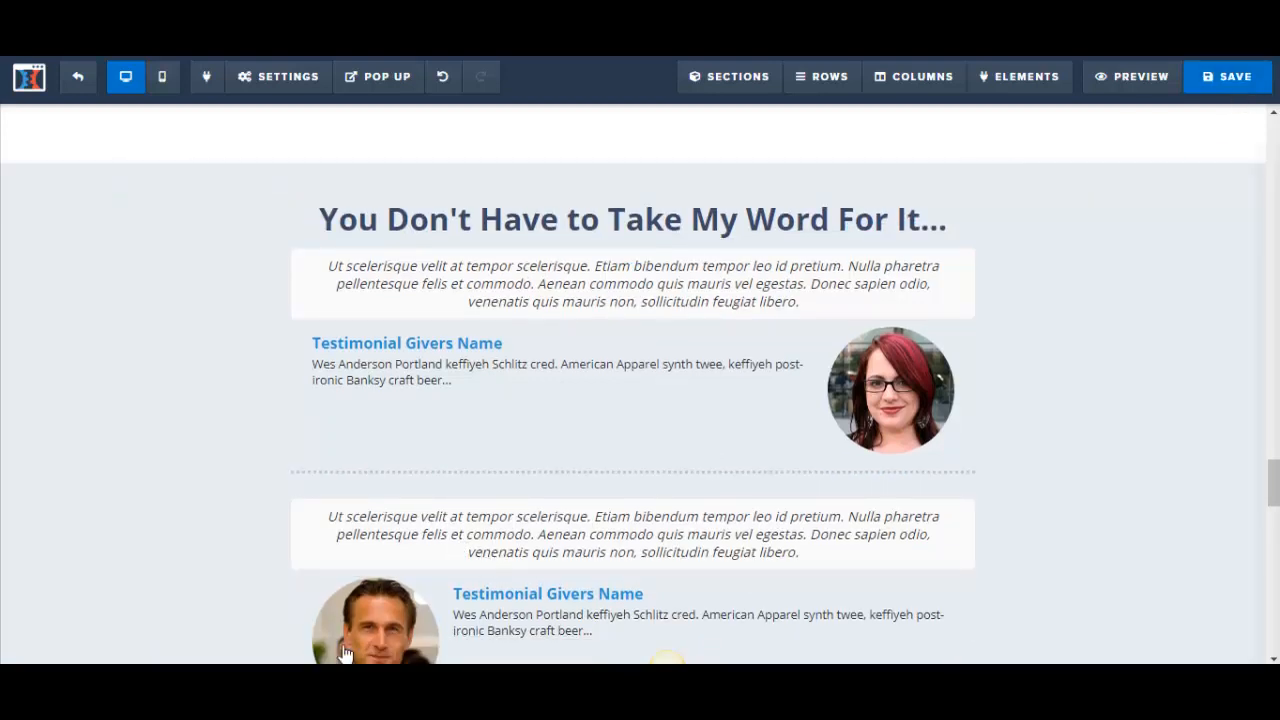
Replace the first testimonial's placeholder quote with the Word paragraphs from "I've already slipped the secret" through "I'll let them speak for themselves..."
click(346, 672)
drag(342, 411, 627, 495)
key(ctrl+c)
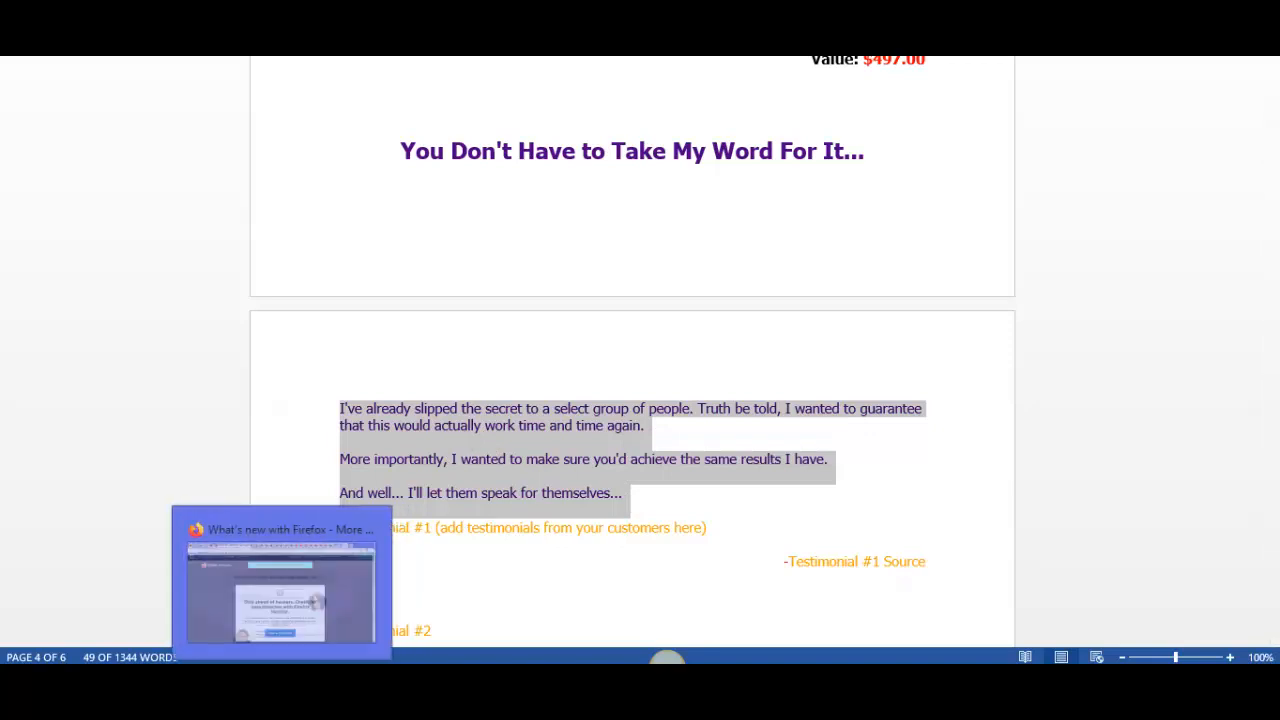
click(308, 676)
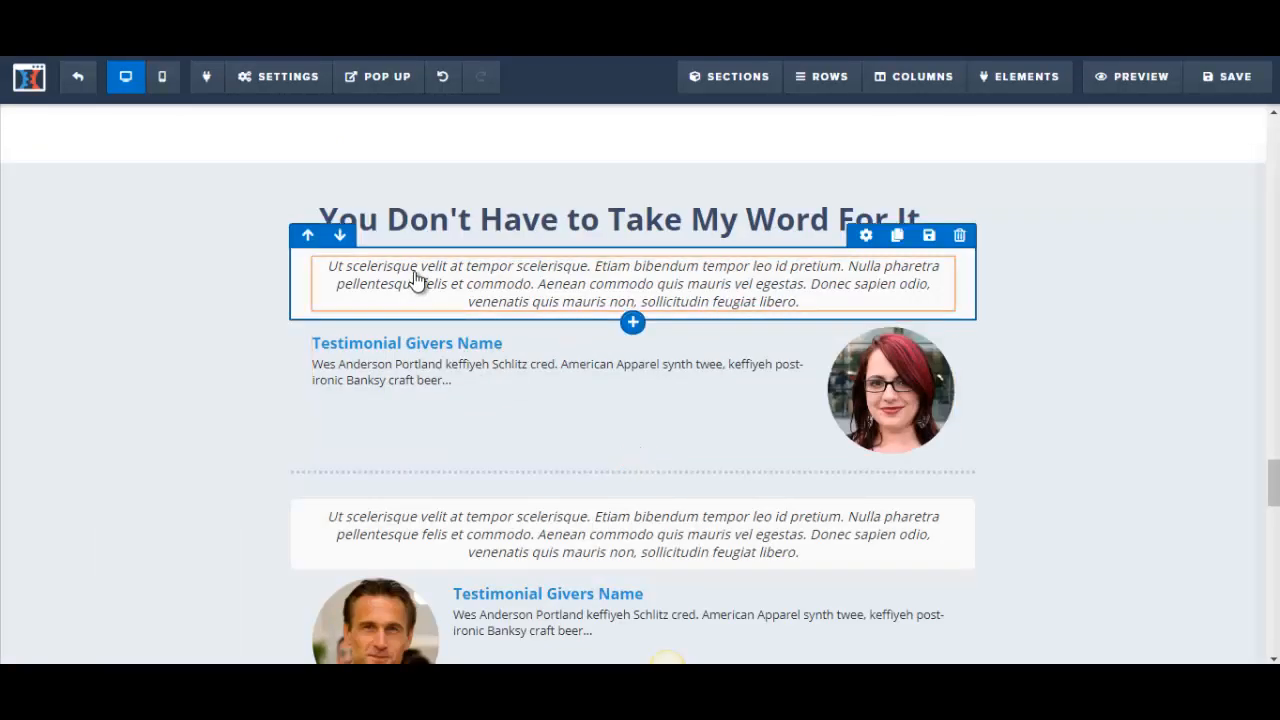
click(331, 268)
drag(328, 266, 849, 297)
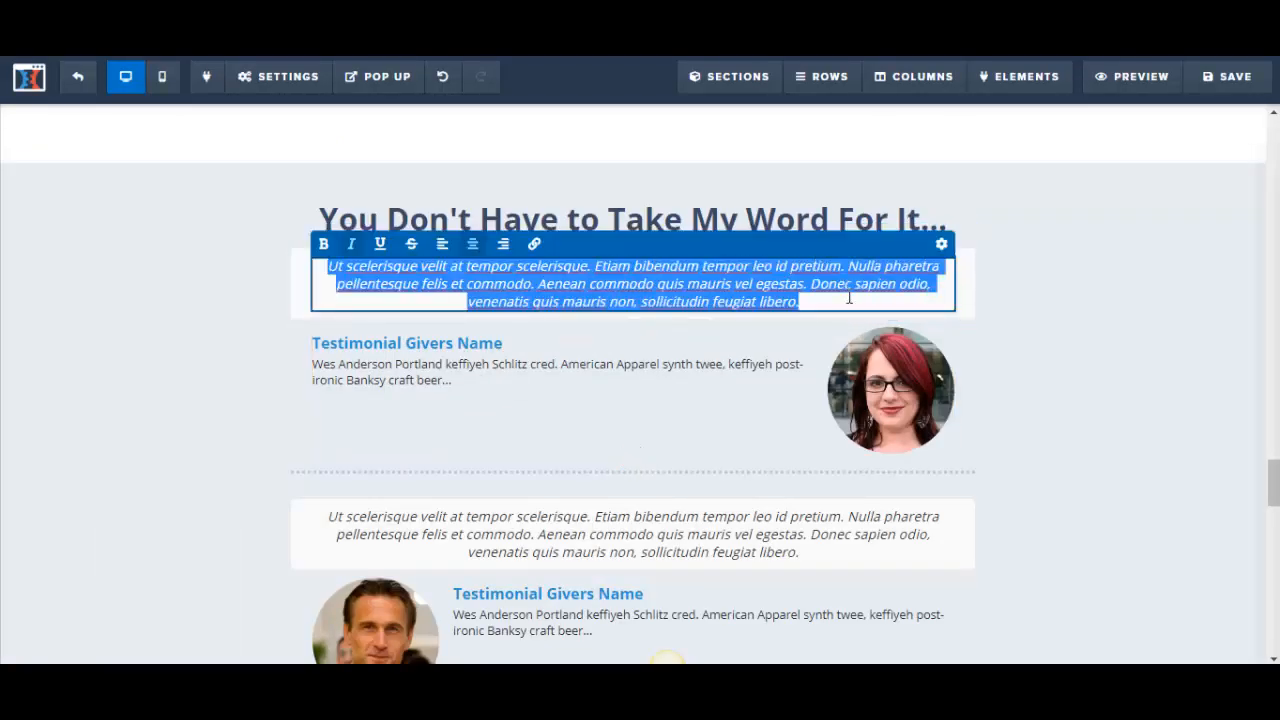
key(ctrl+v)
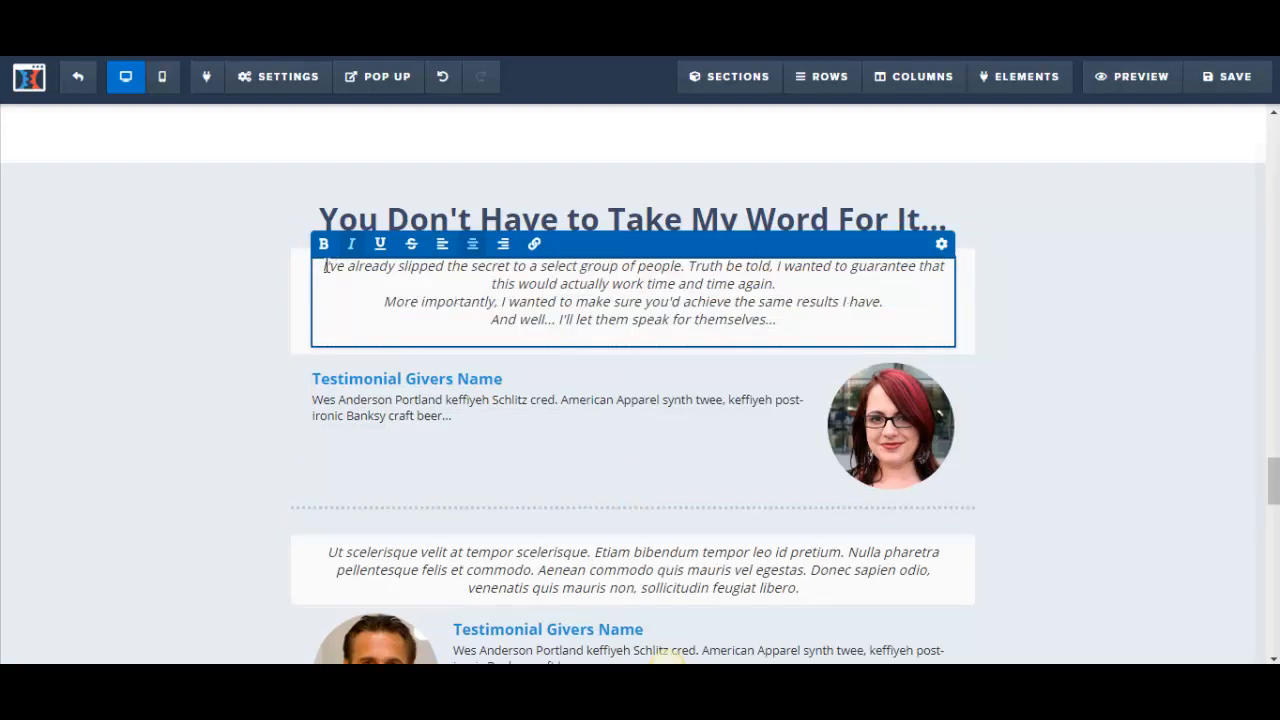
Left-align all the introductory text in the first testimonial box
drag(326, 267, 528, 283)
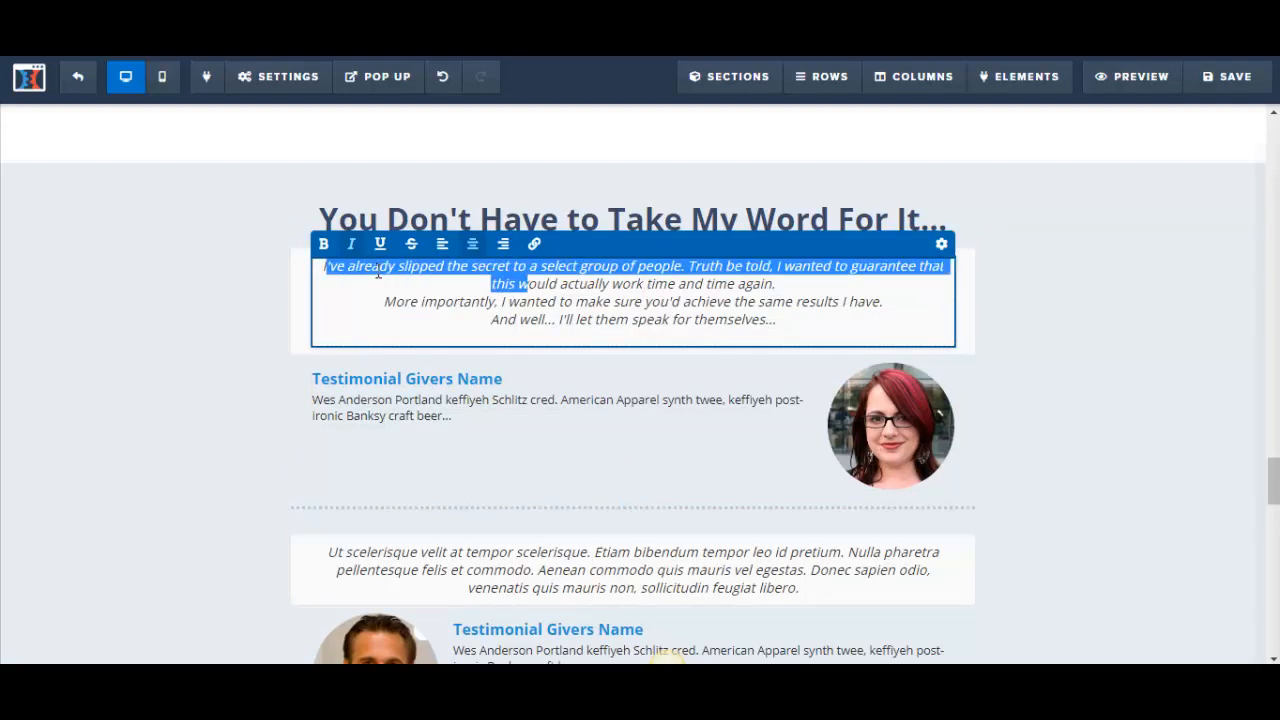
click(326, 270)
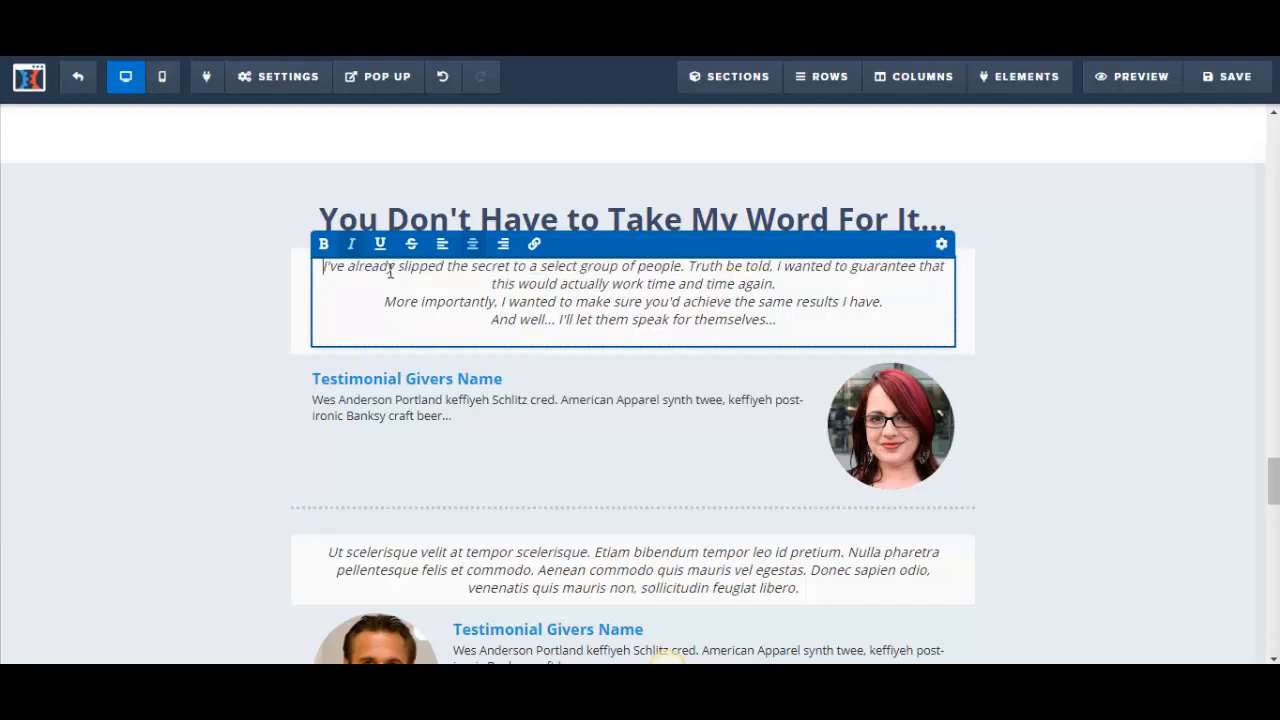
drag(324, 268, 797, 331)
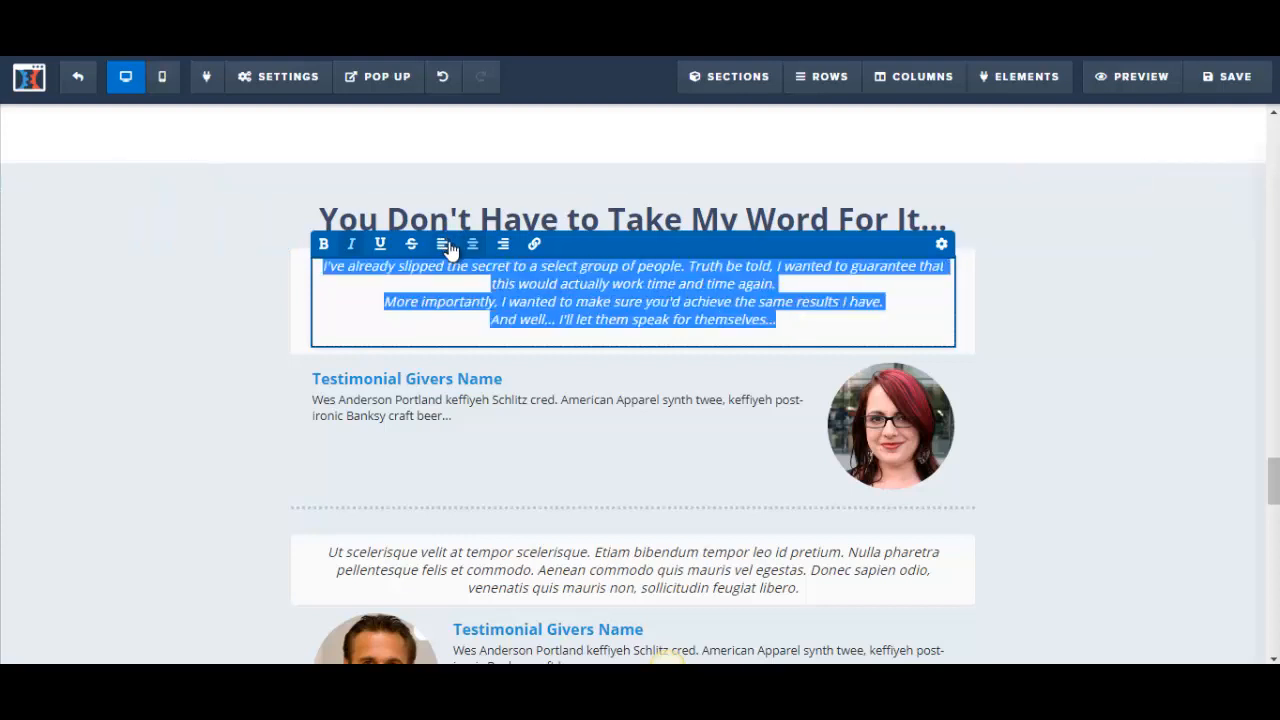
click(443, 245)
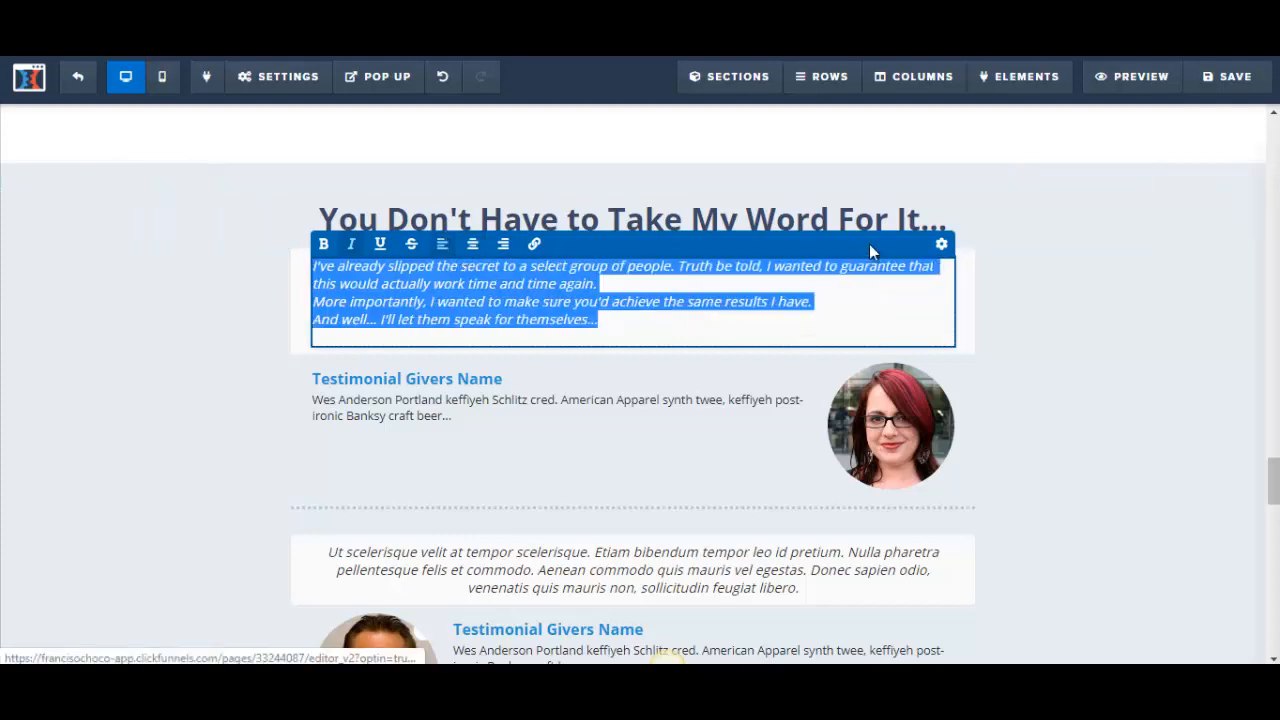
Set the font size of the first testimonial's text to 22 and save the page
click(941, 245)
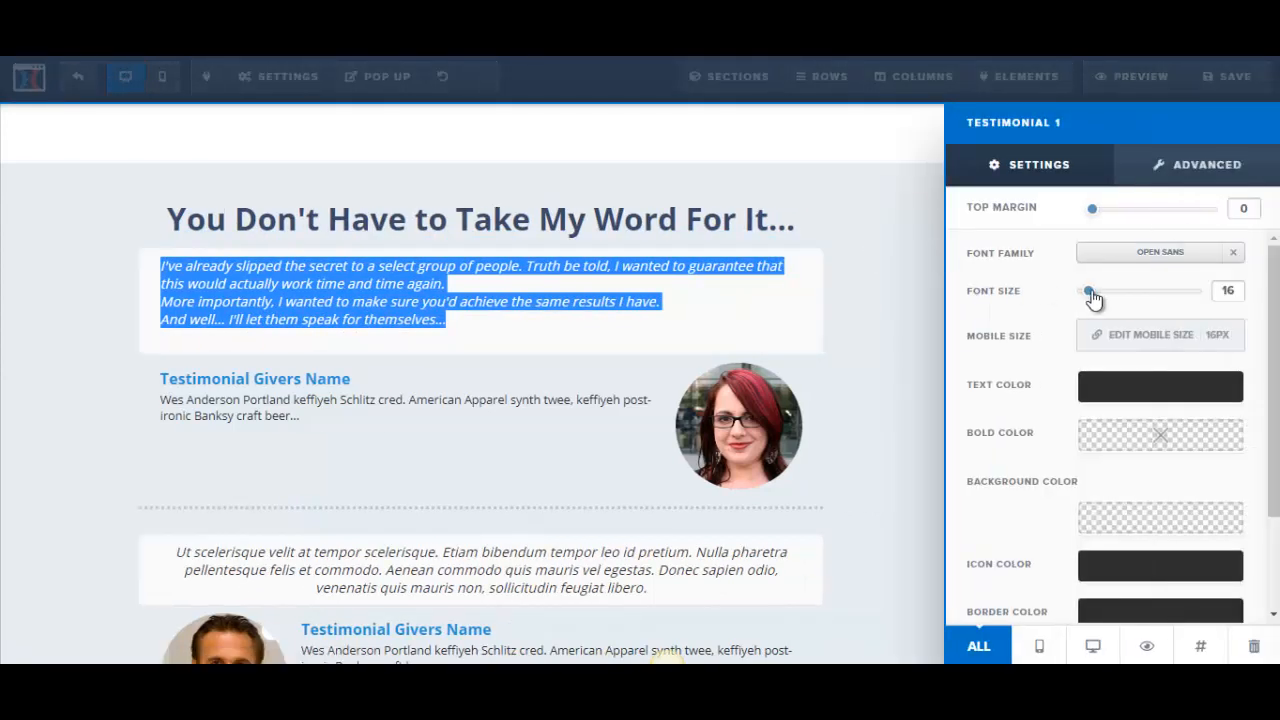
drag(1092, 298, 1106, 297)
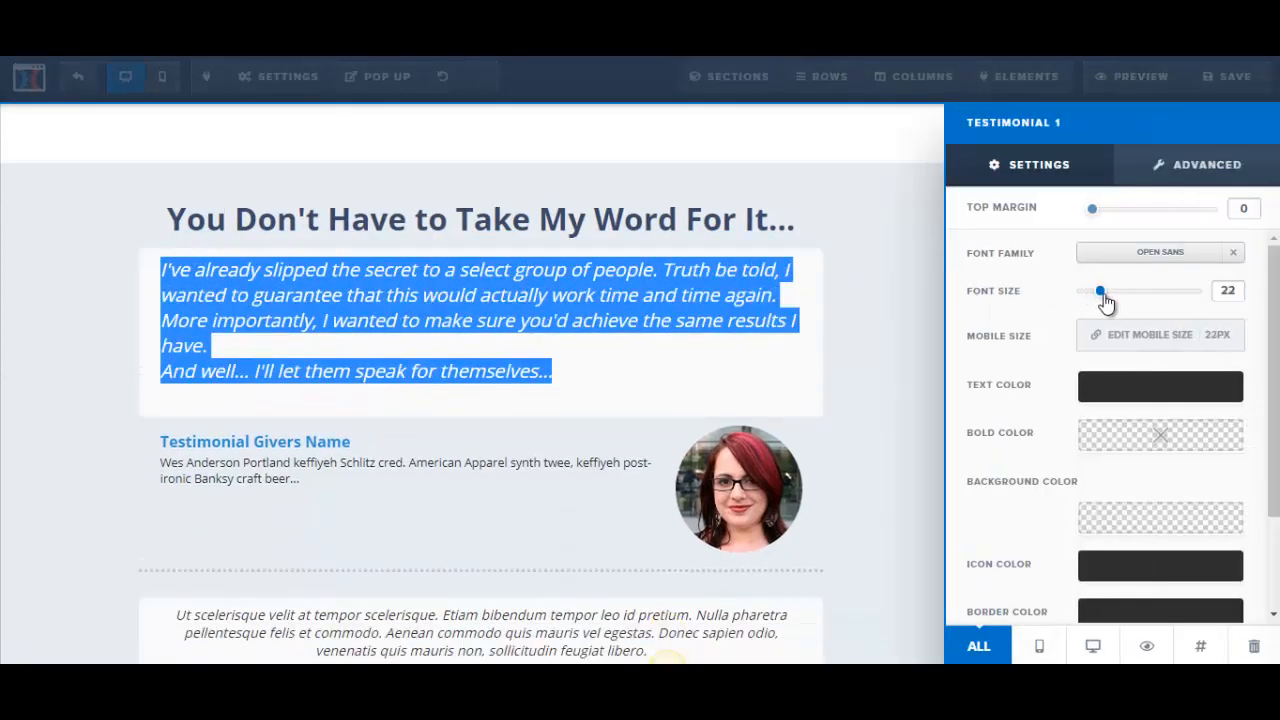
click(684, 326)
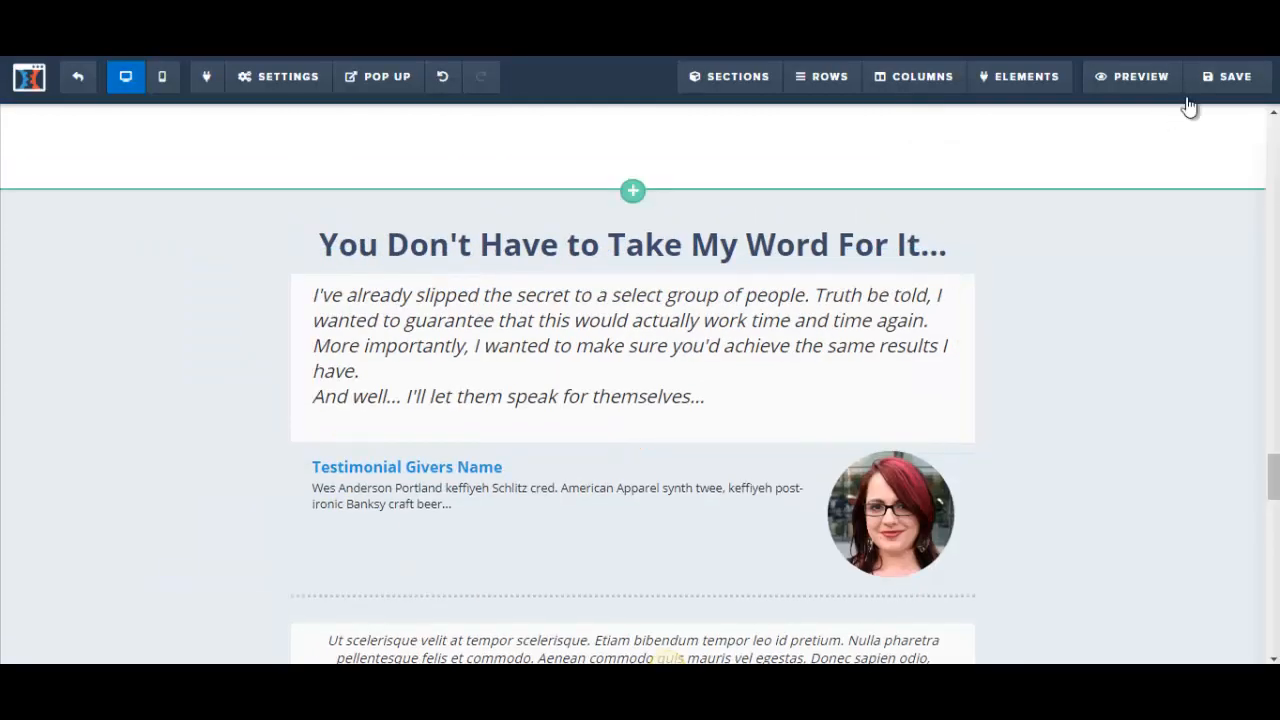
click(1226, 88)
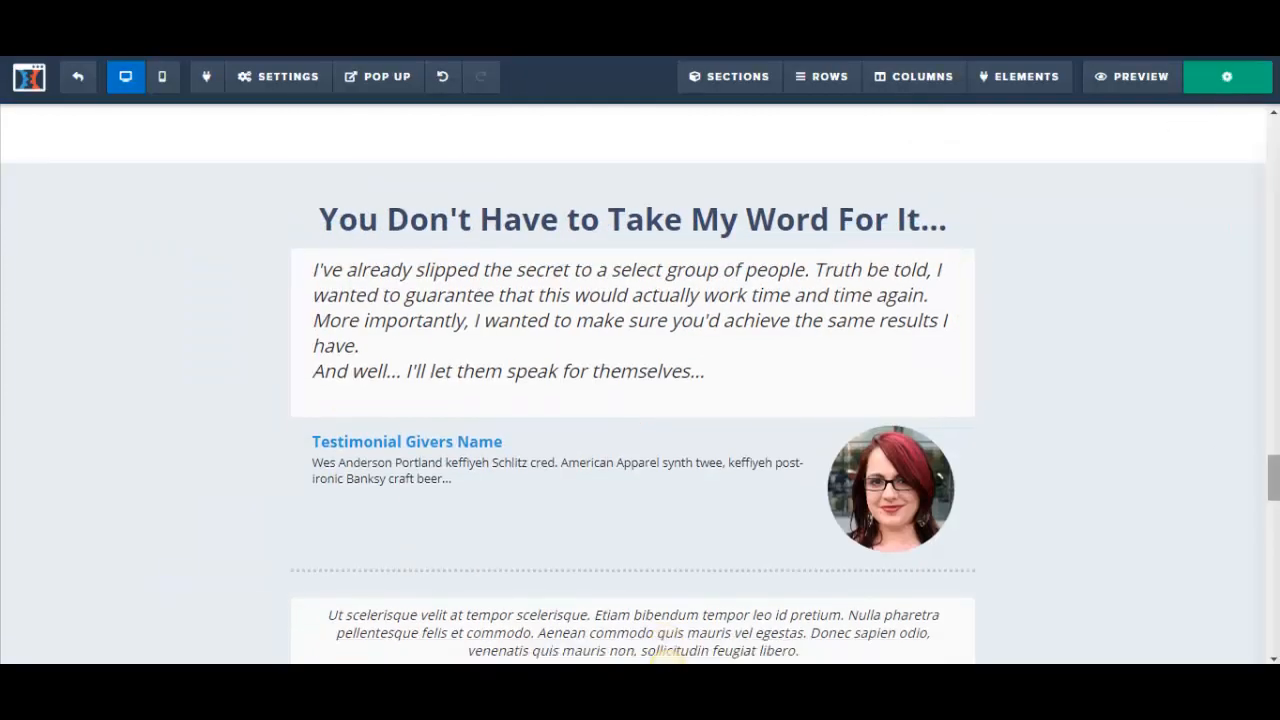
Replace the first "Testimonial Givers Name" placeholder with the customer's full name
drag(1277, 481, 1278, 496)
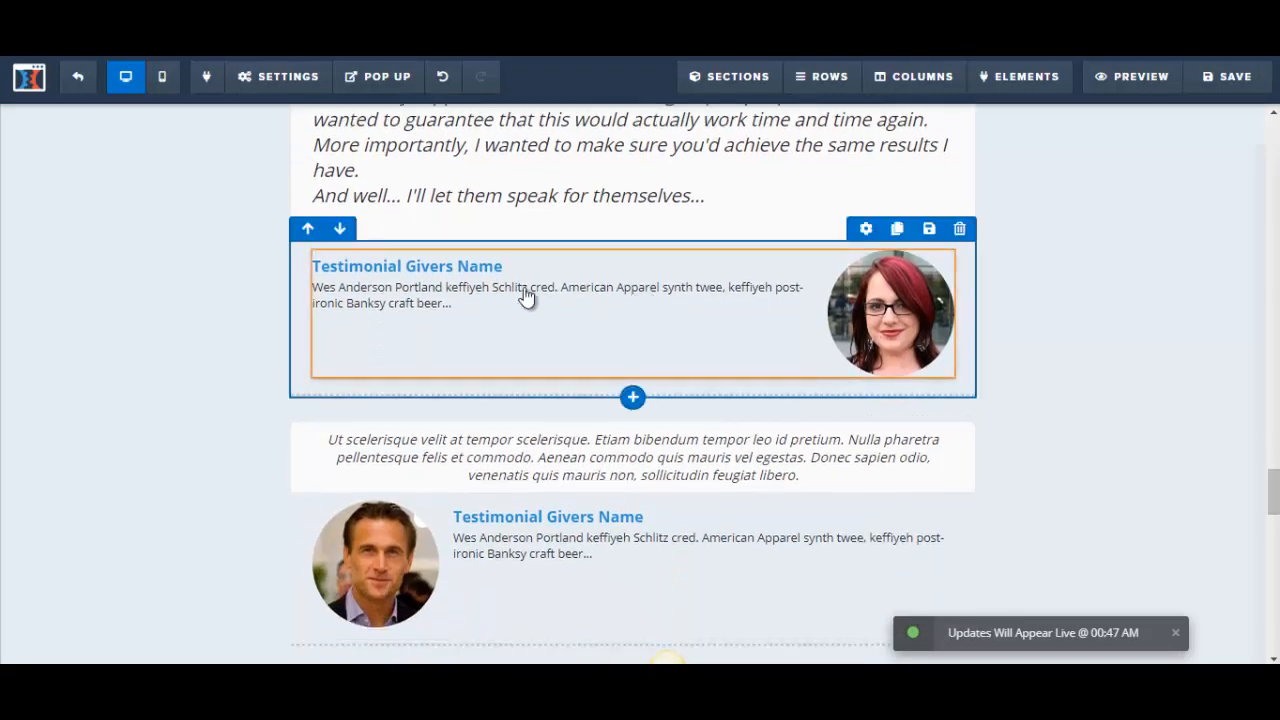
click(362, 268)
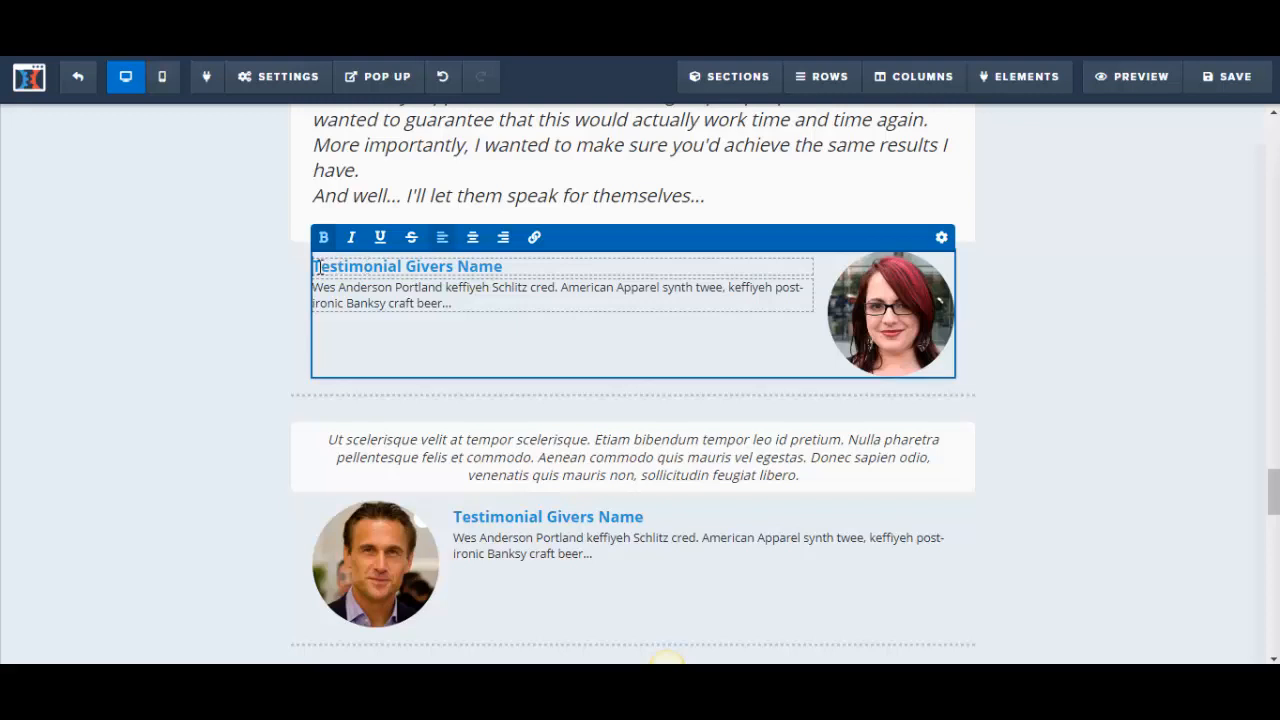
drag(316, 268, 517, 263)
key(BackSpace)
text(Ju)
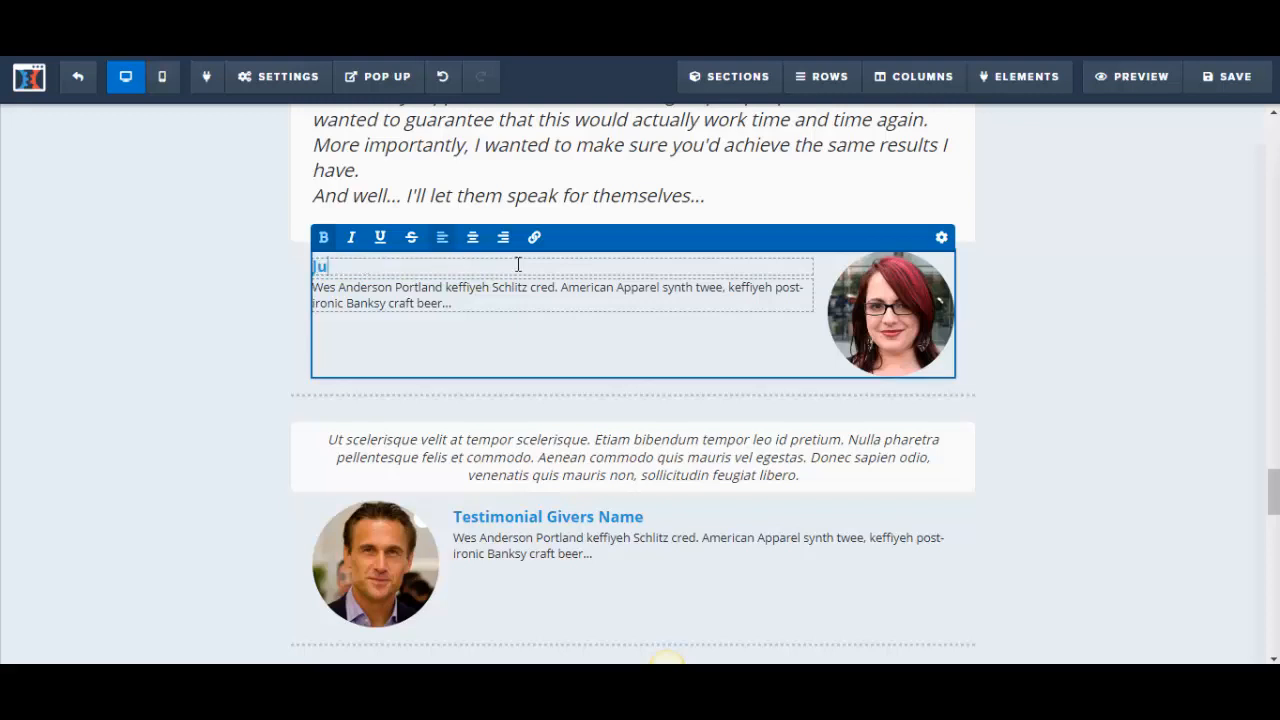
text(lie Jackson)
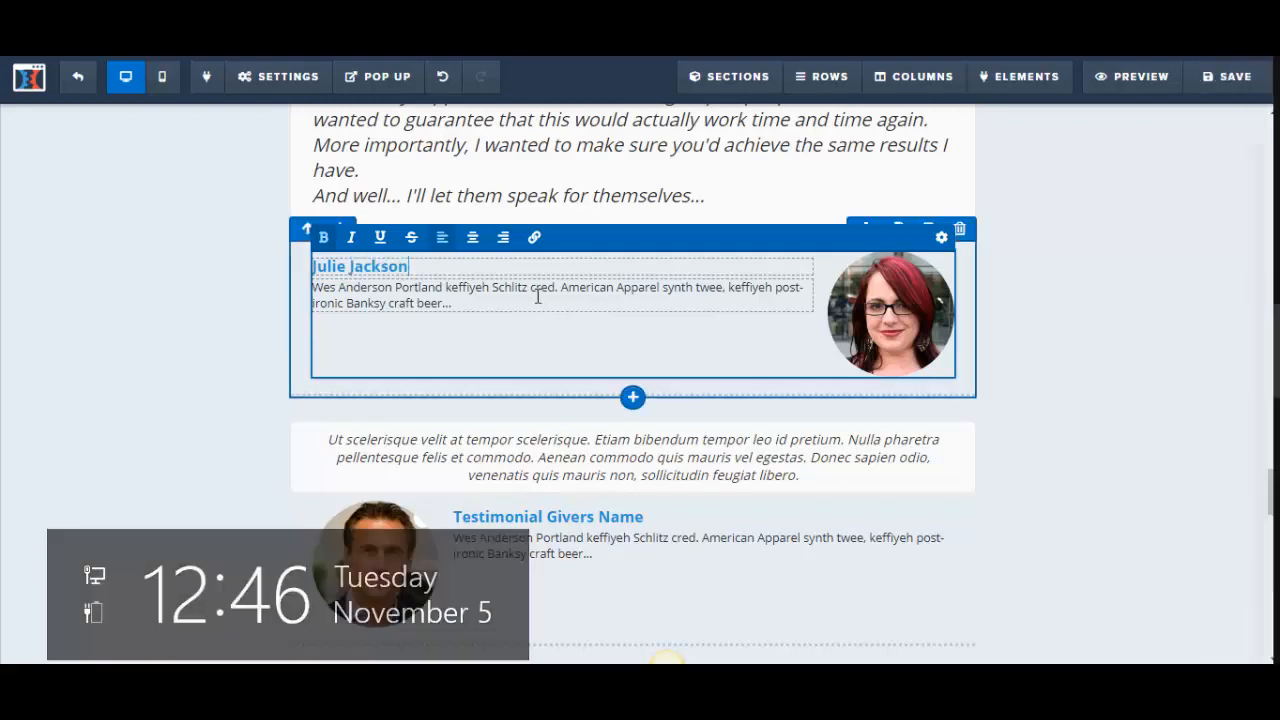
Replace the placeholder description under the first testimonial giver's name with "Product is awesome!"
click(456, 302)
drag(316, 288, 498, 304)
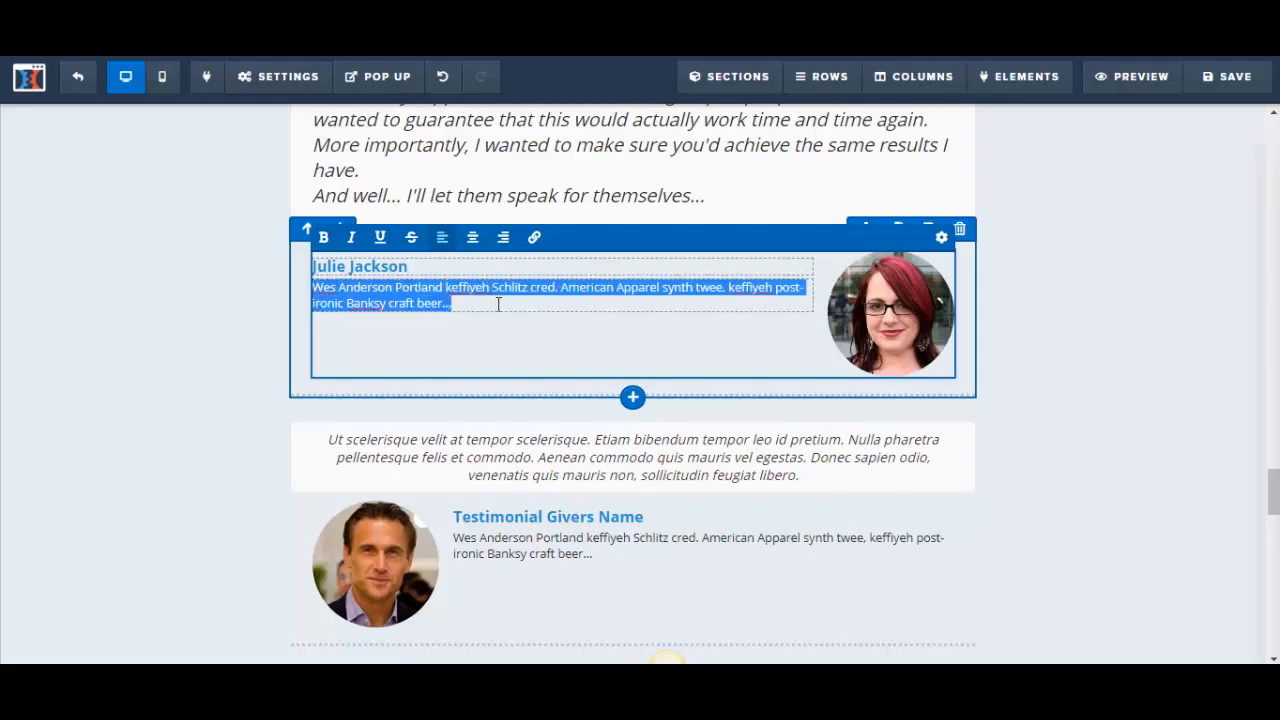
text(Product)
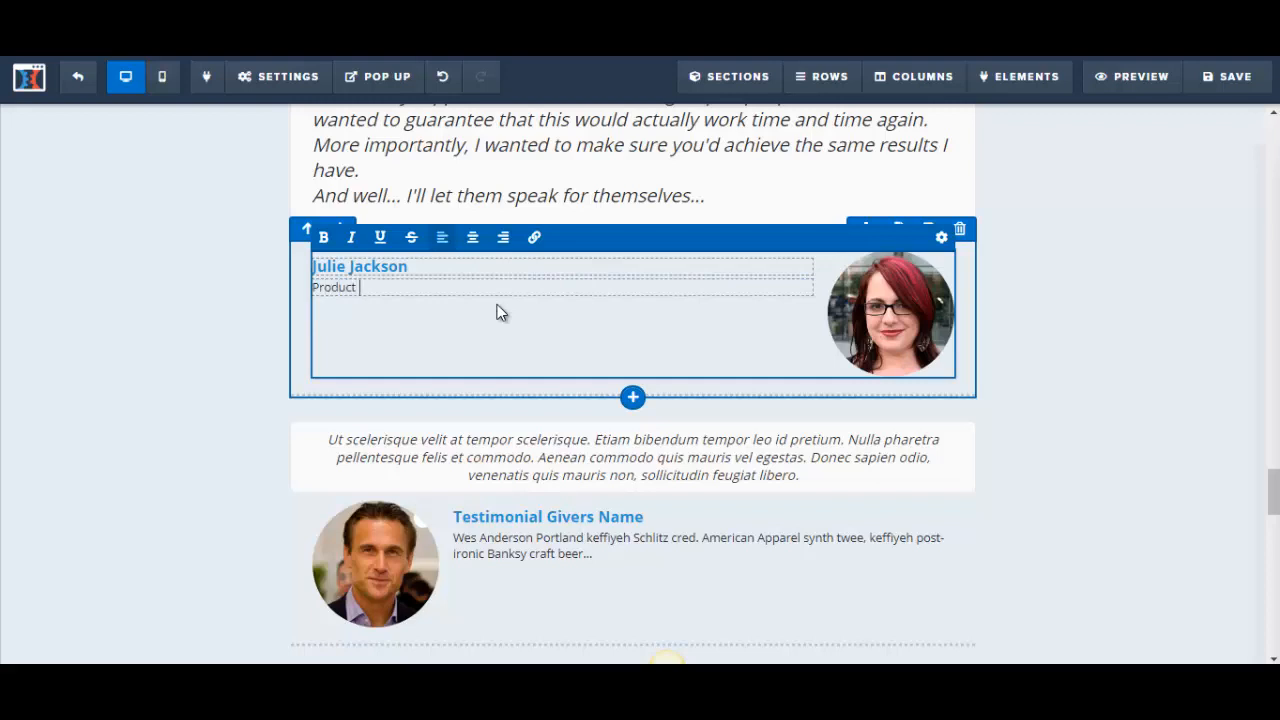
text( is awesome!)
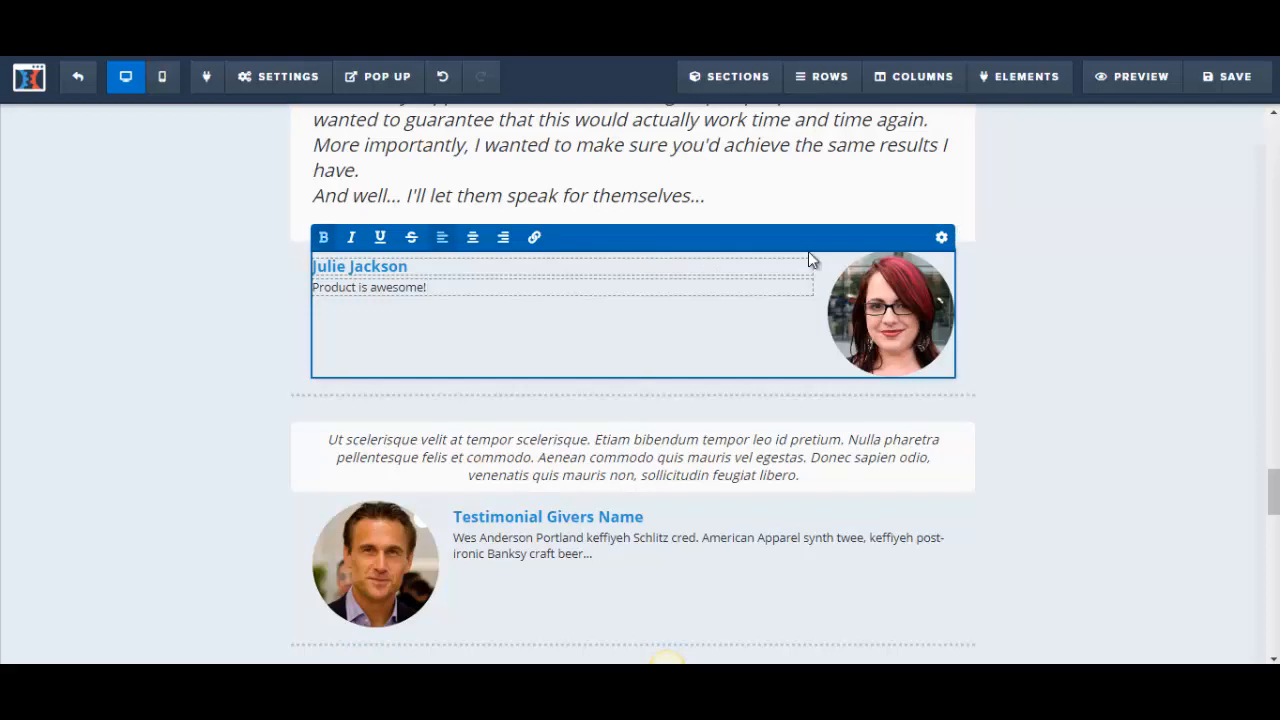
Try the Image / Text layout on the first testimonial giver and switch it back to Text / Image
click(942, 239)
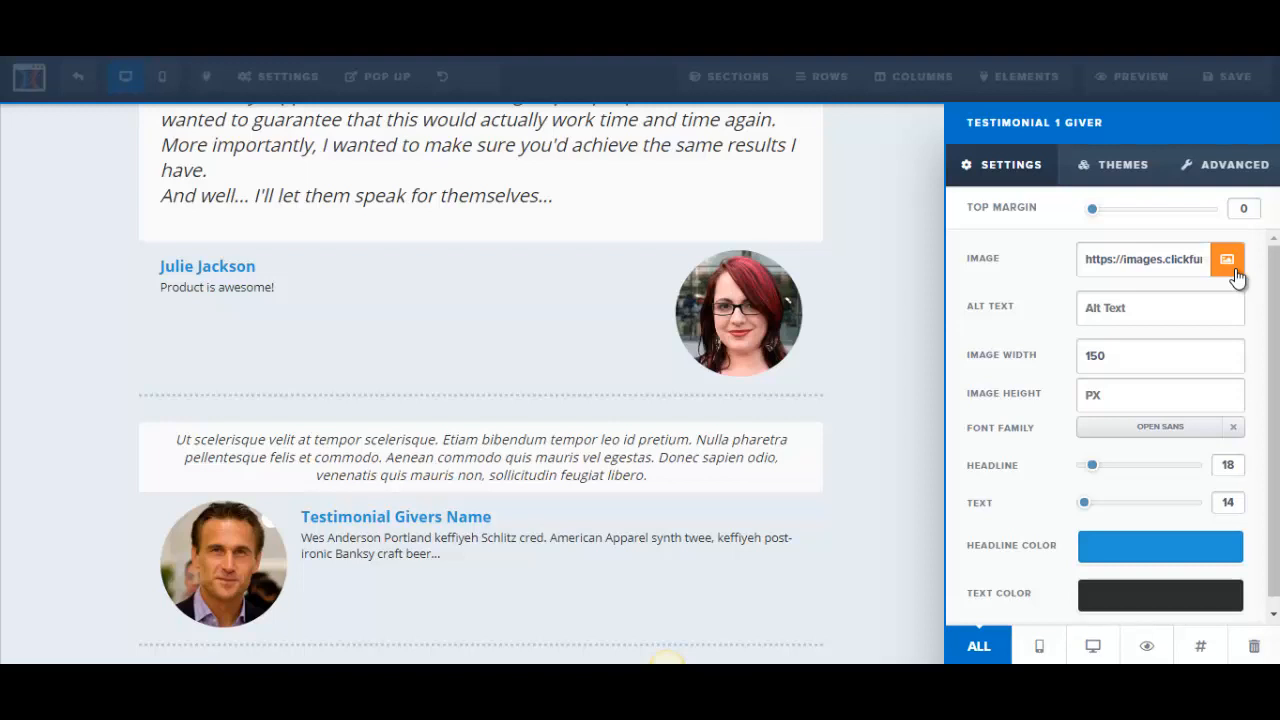
click(1218, 185)
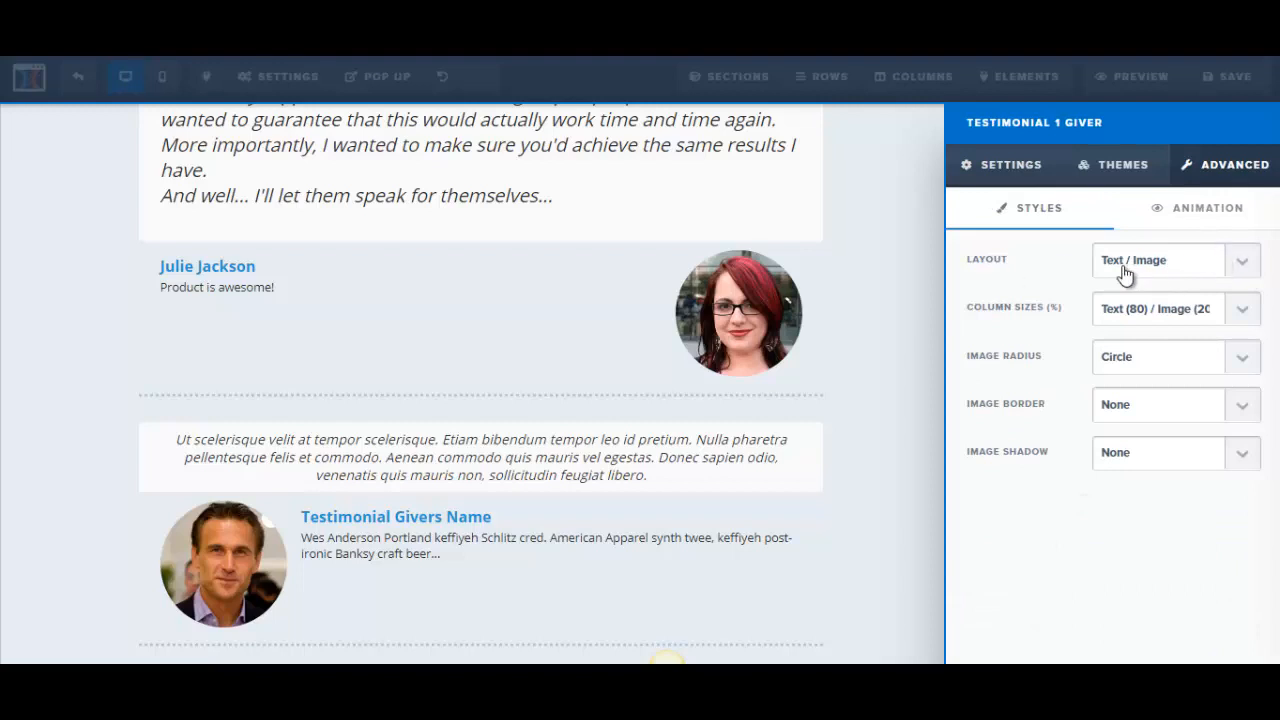
click(1244, 266)
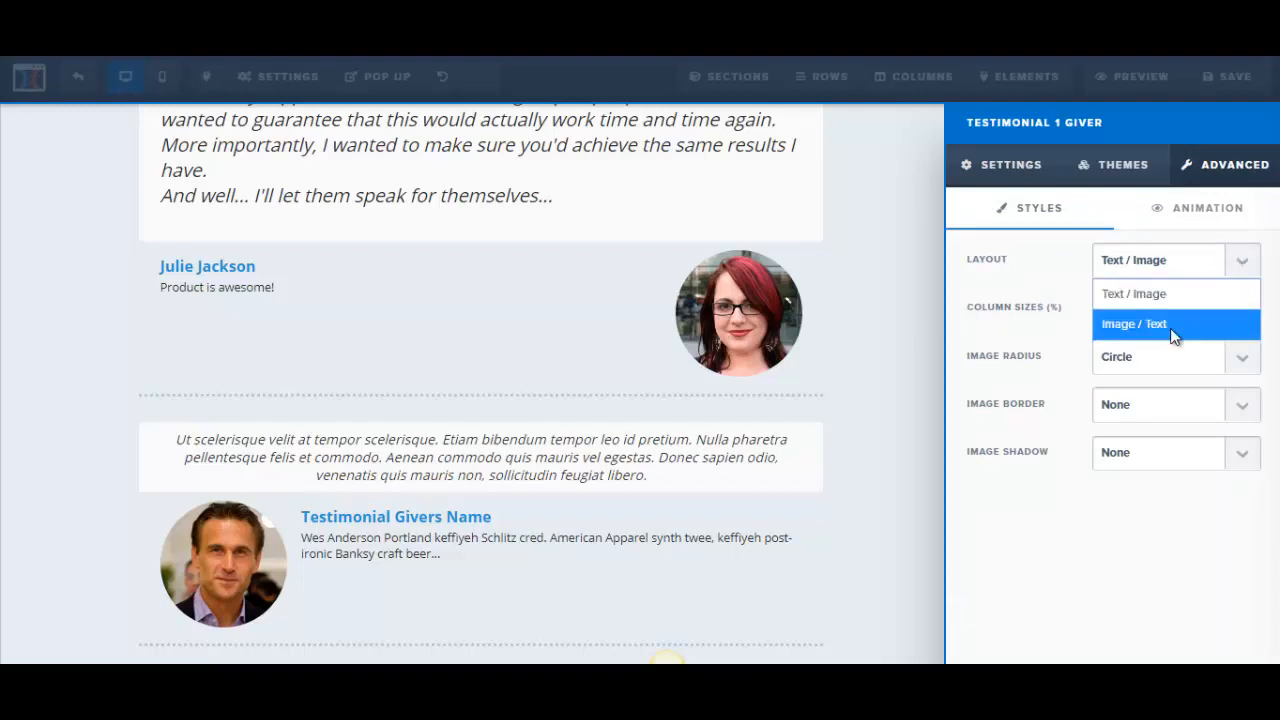
click(1173, 328)
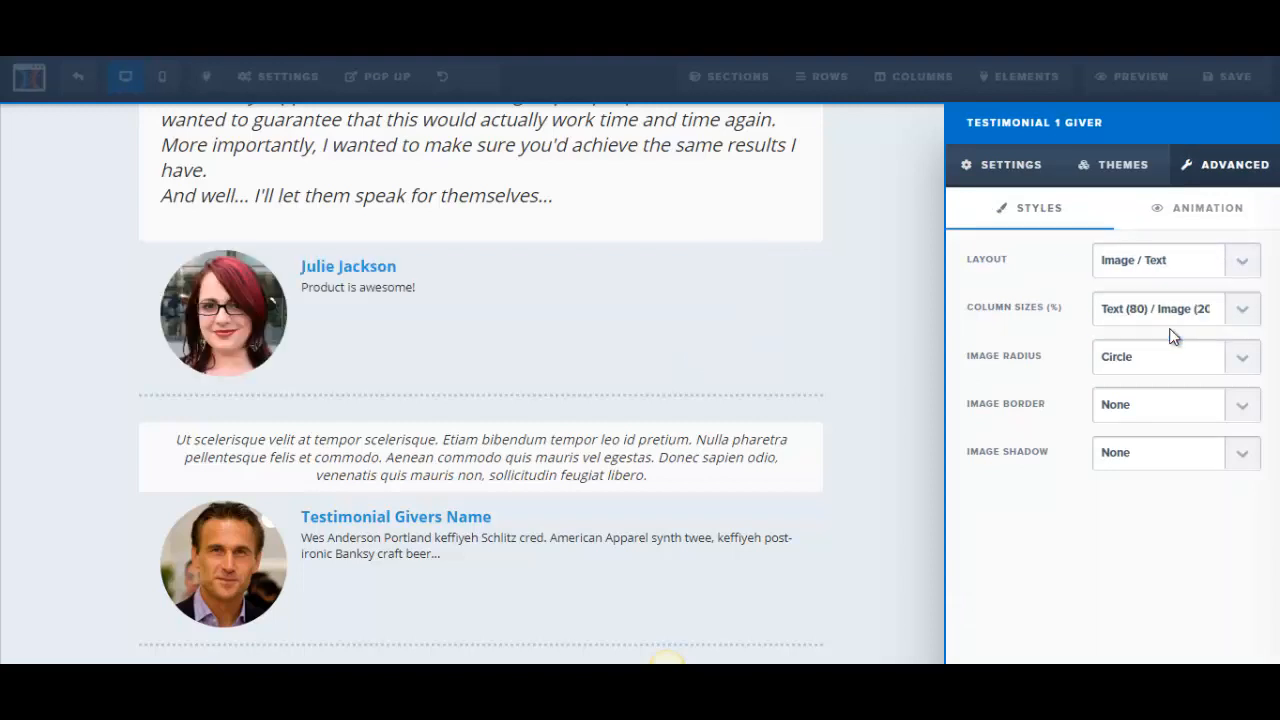
click(1238, 259)
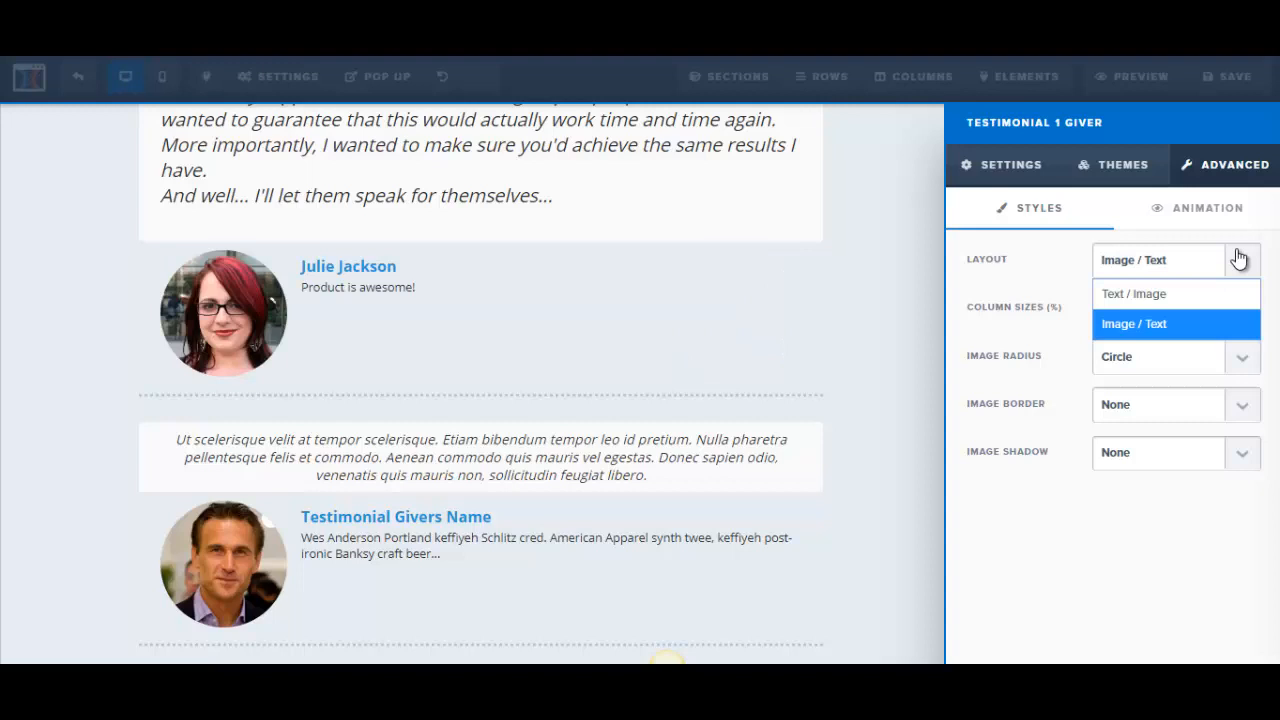
click(1177, 295)
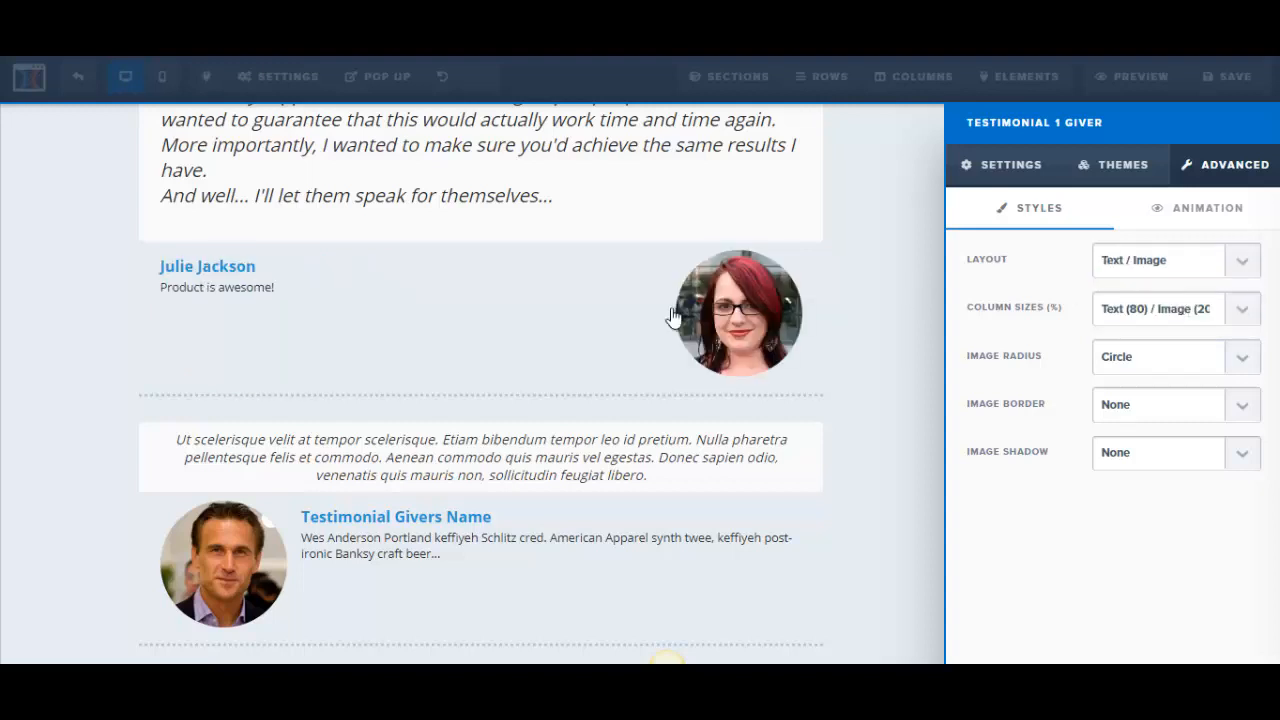
click(604, 321)
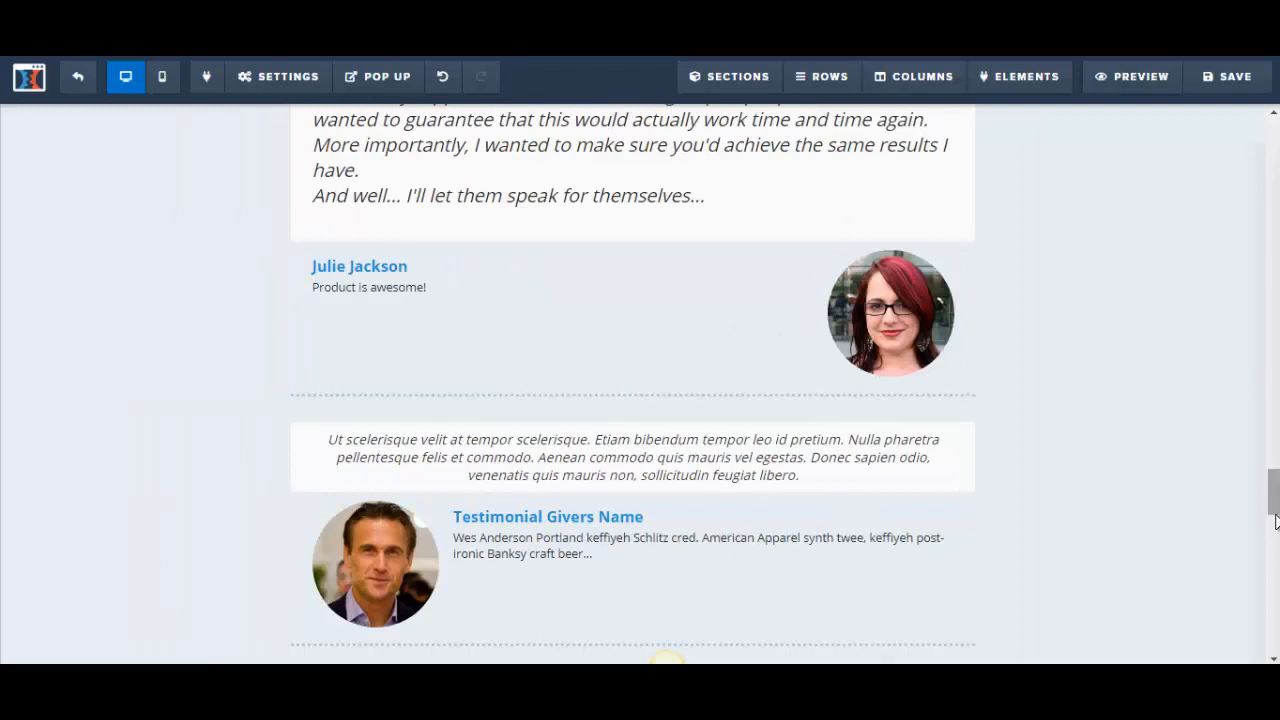
Save the page with the edited testimonial giver details
drag(1274, 510, 1274, 522)
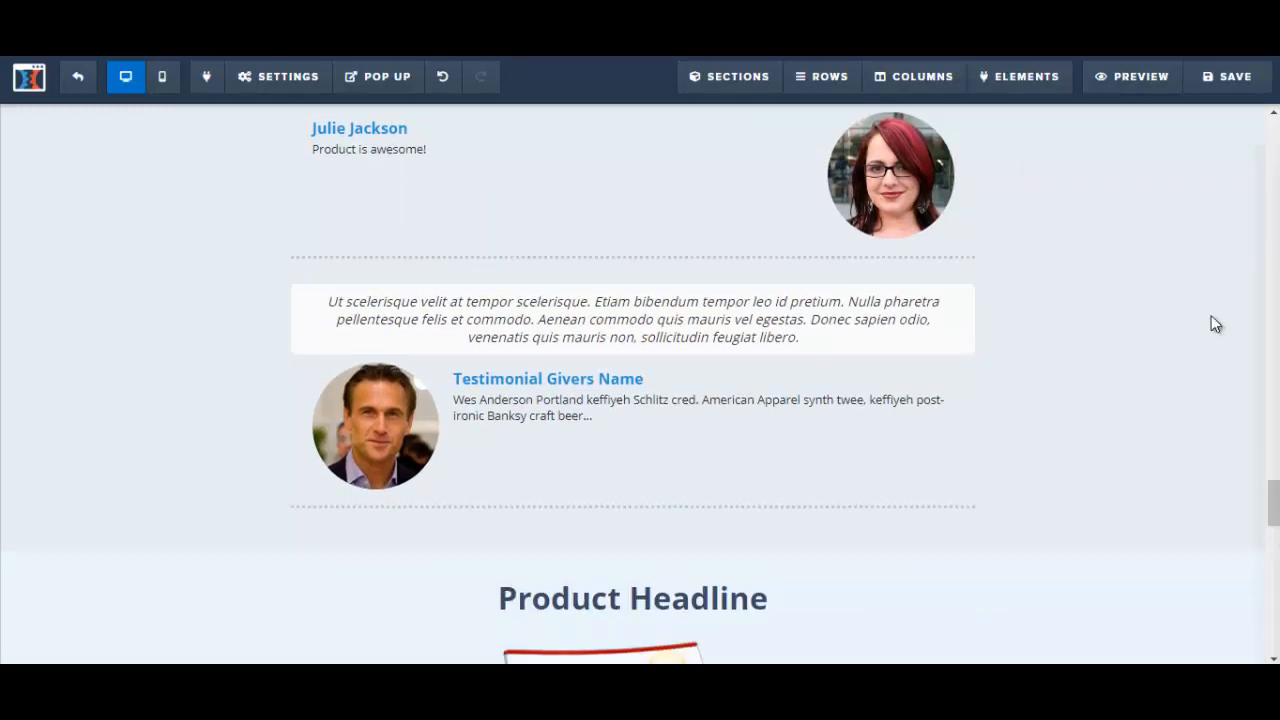
click(1236, 80)
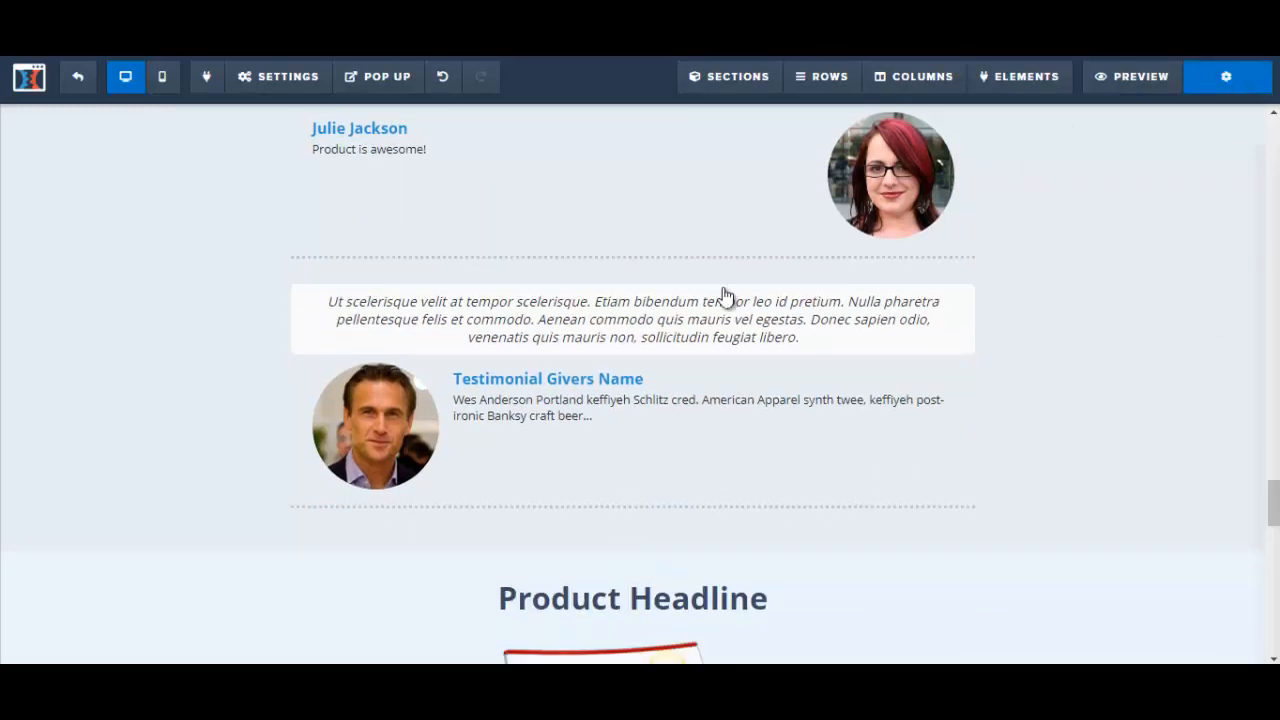
click(445, 327)
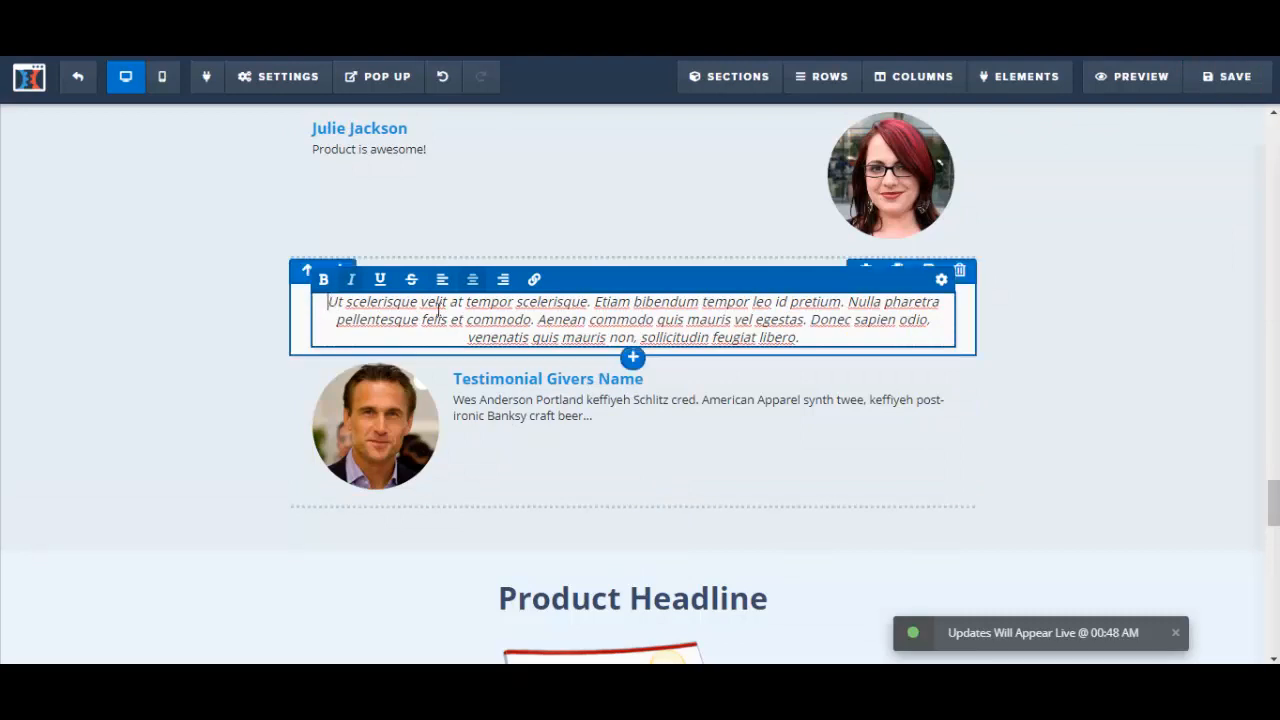
drag(328, 302, 800, 338)
scroll(800, 338, up, 4)
scroll(1149, 485, down, 2)
click(1143, 493)
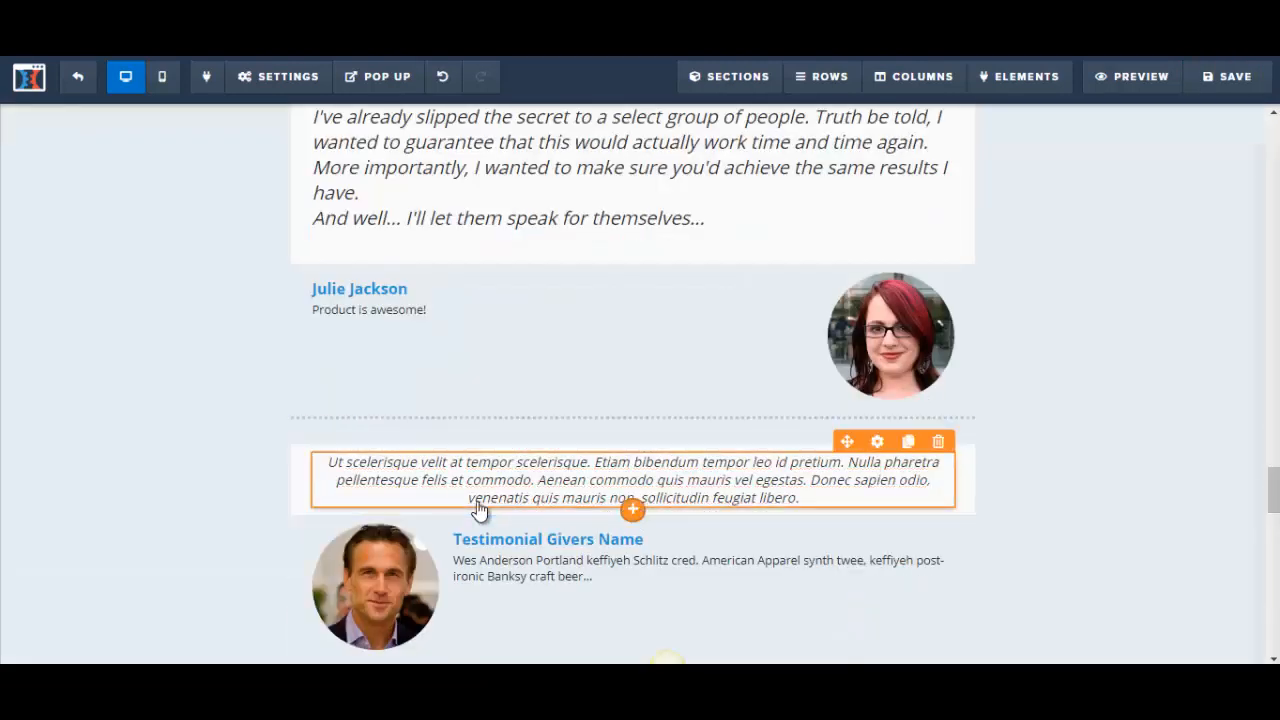
Replace the sales letter copy in the first testimonial's quote box with "Product is awesome!"
drag(1273, 487, 1273, 468)
click(336, 380)
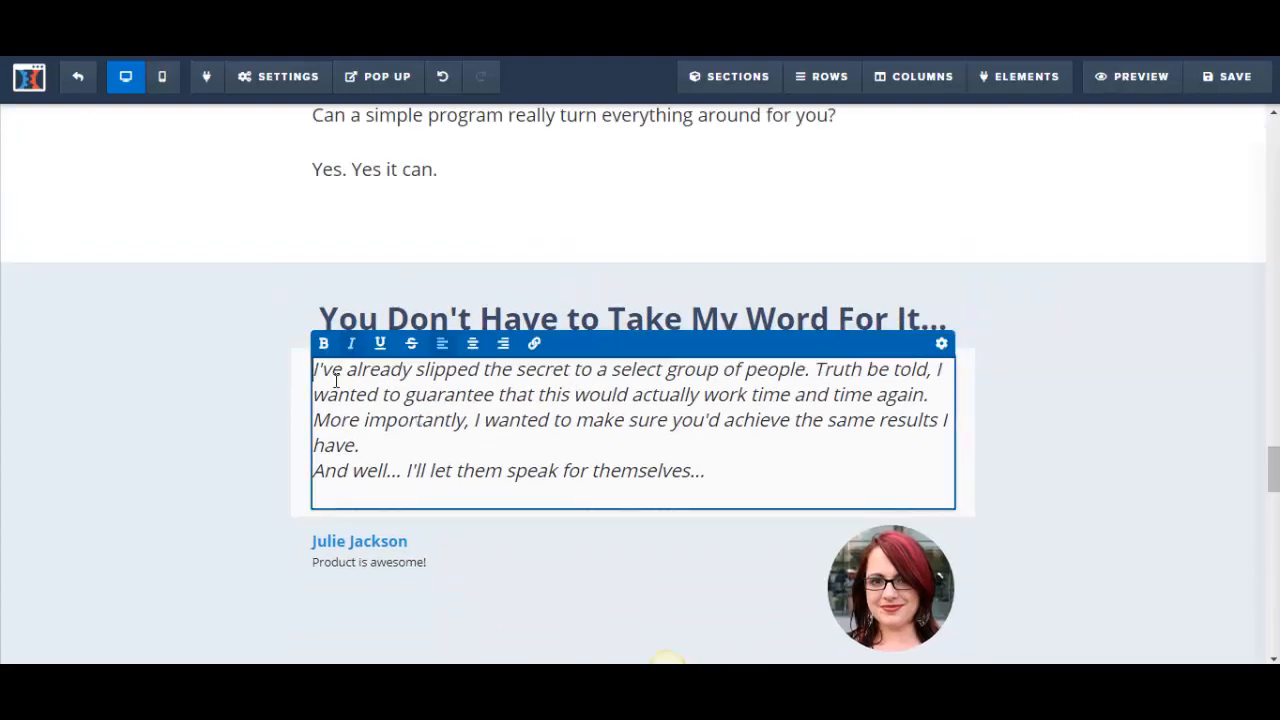
drag(316, 368, 740, 473)
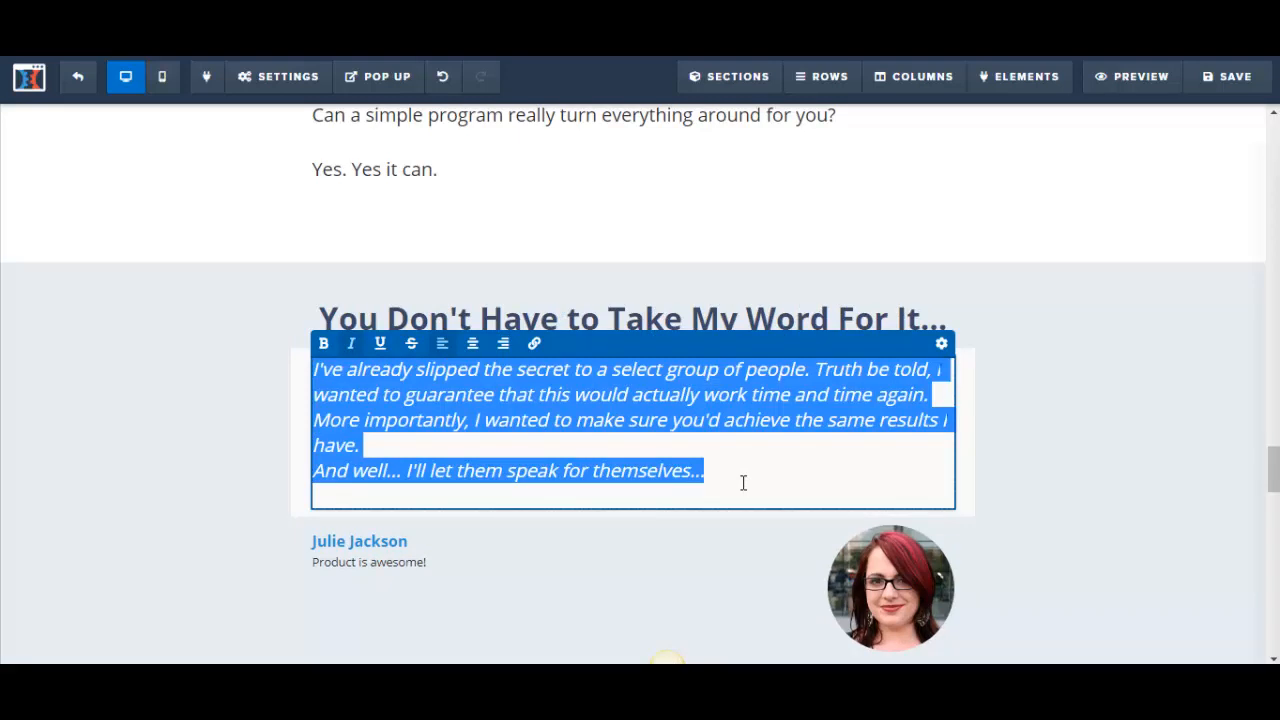
key(BackSpace)
text(Product i)
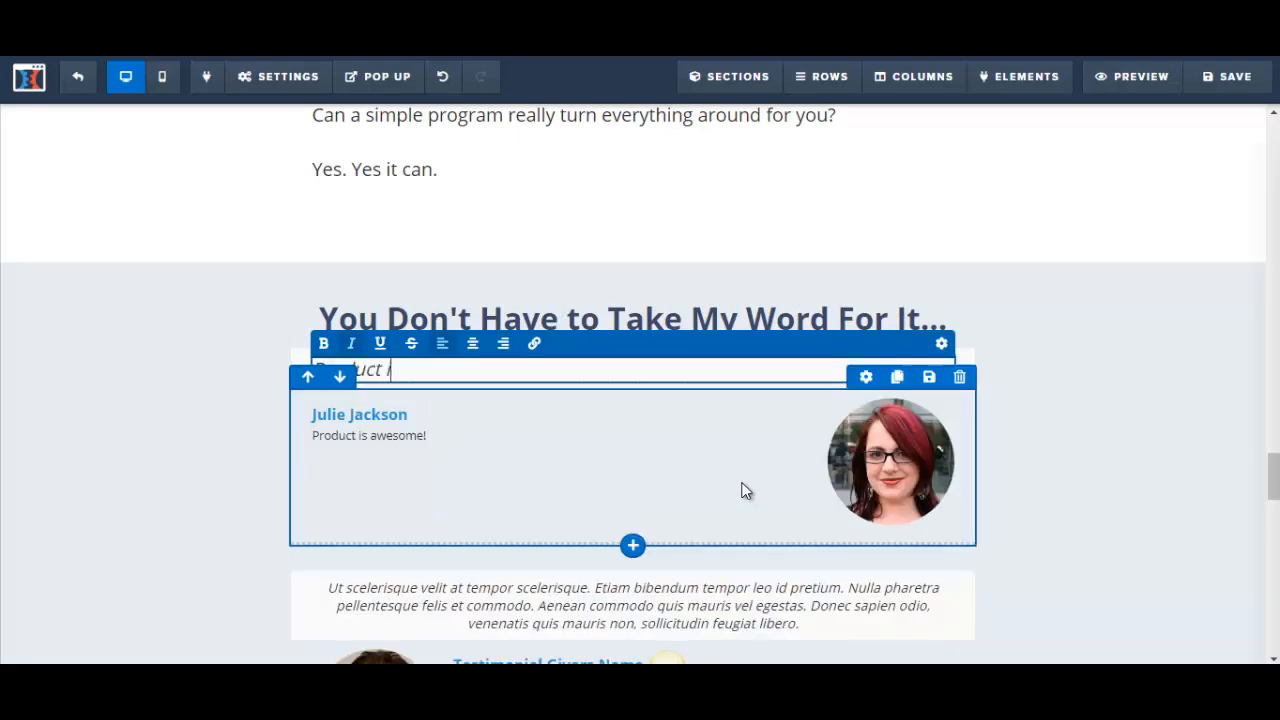
text(s awesome!)
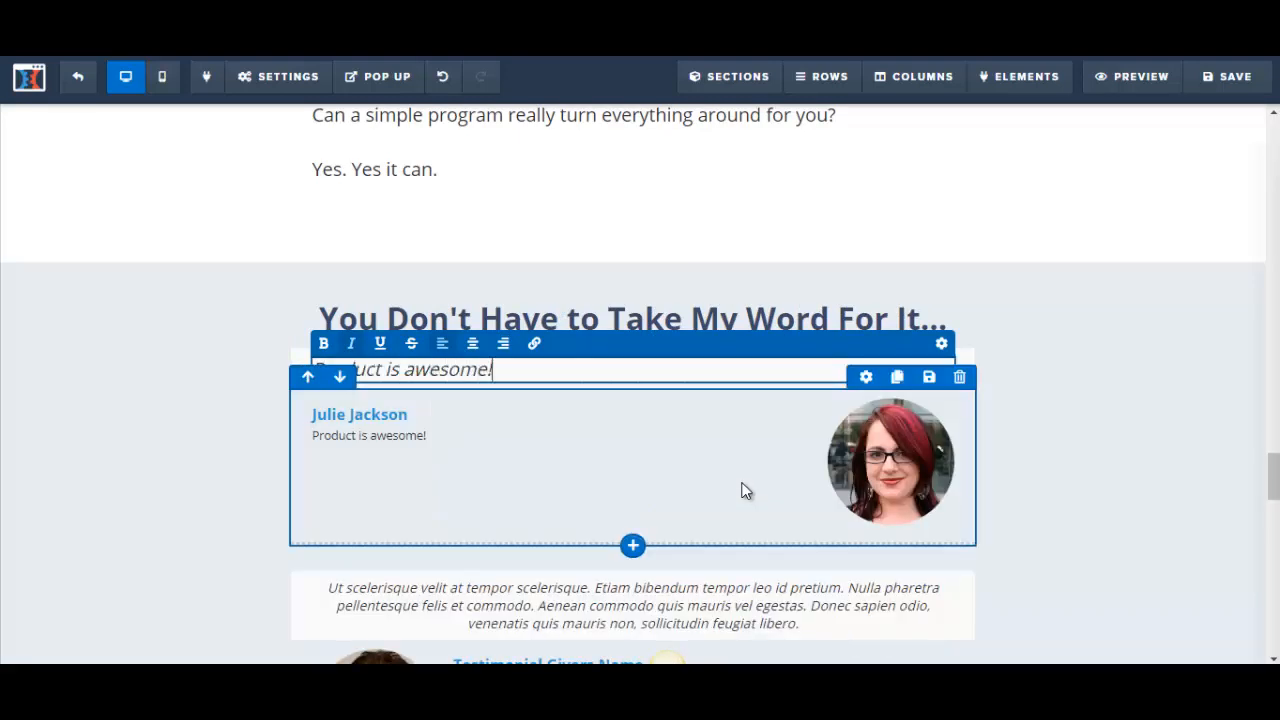
click(1147, 492)
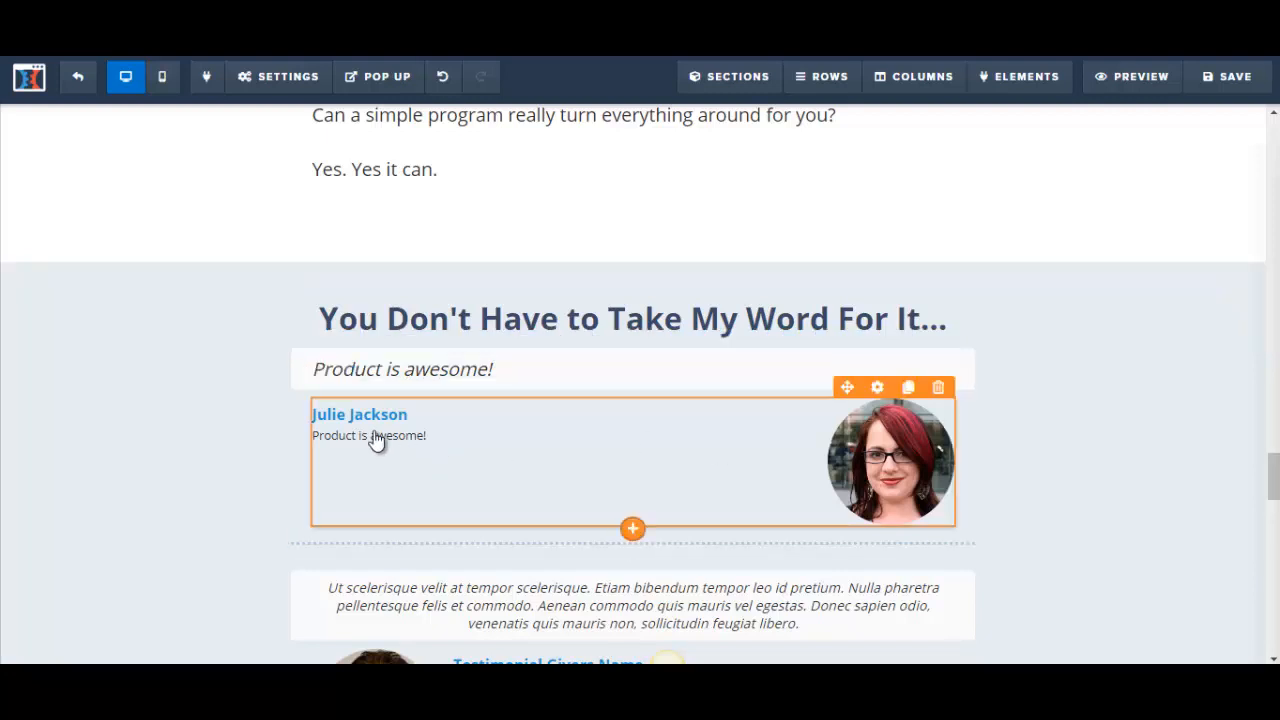
Replace the description under the first testimonial giver's name with "Business Analyst"
click(374, 437)
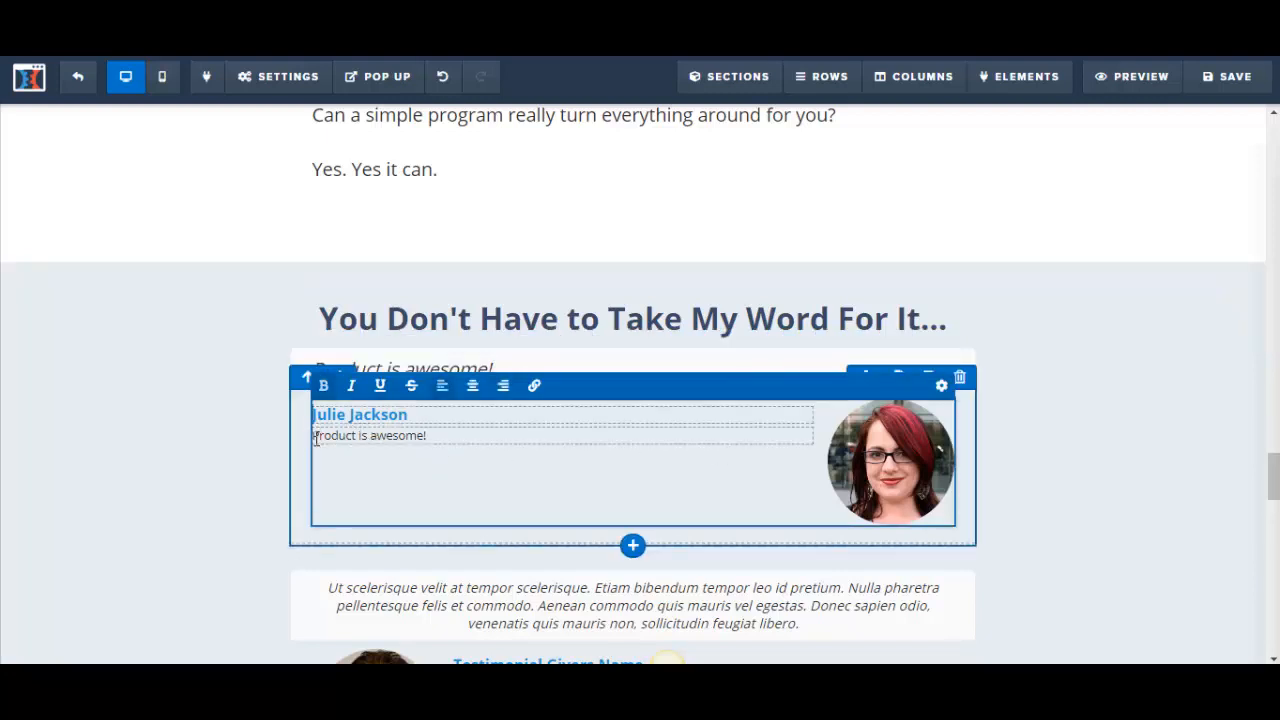
drag(315, 438, 477, 429)
key(BackSpace)
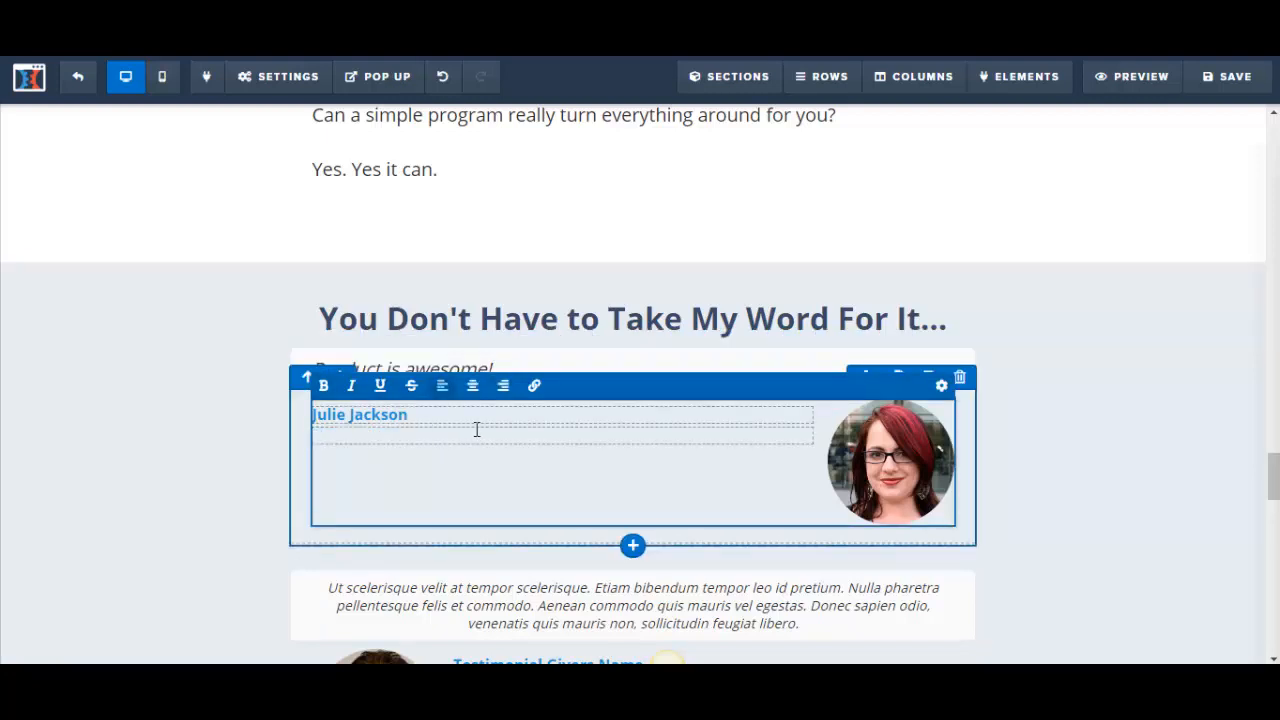
text(Business Analyst)
Replace the placeholder quote of the second testimonial with "I learned a lot!"
drag(1272, 487, 1275, 490)
scroll(1275, 490, down, 2)
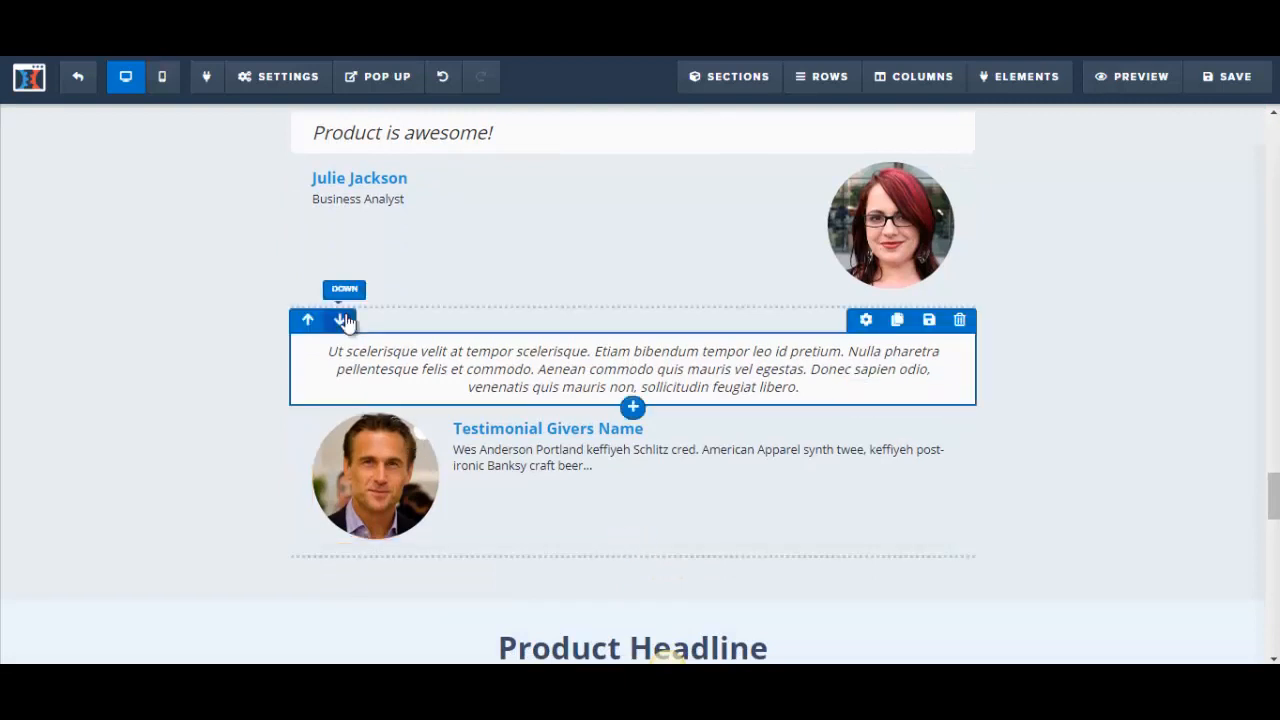
click(390, 373)
drag(326, 351, 828, 388)
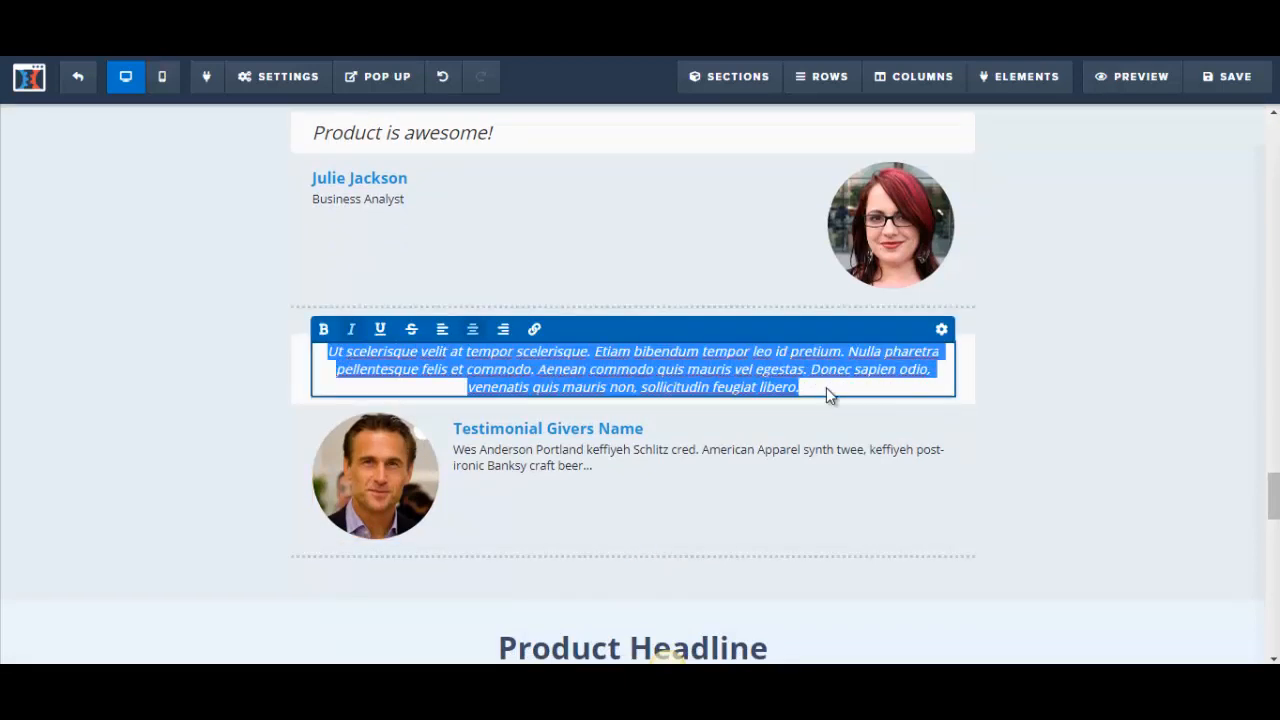
text(I learned a lot)
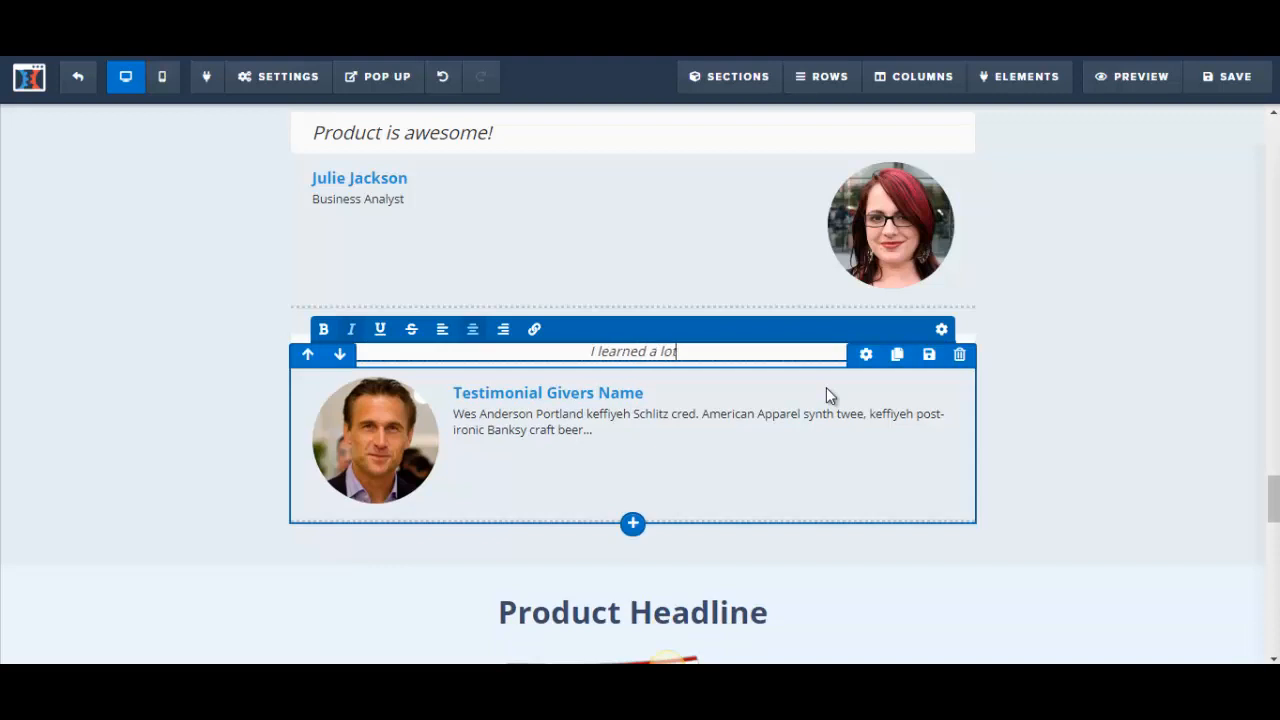
text(!)
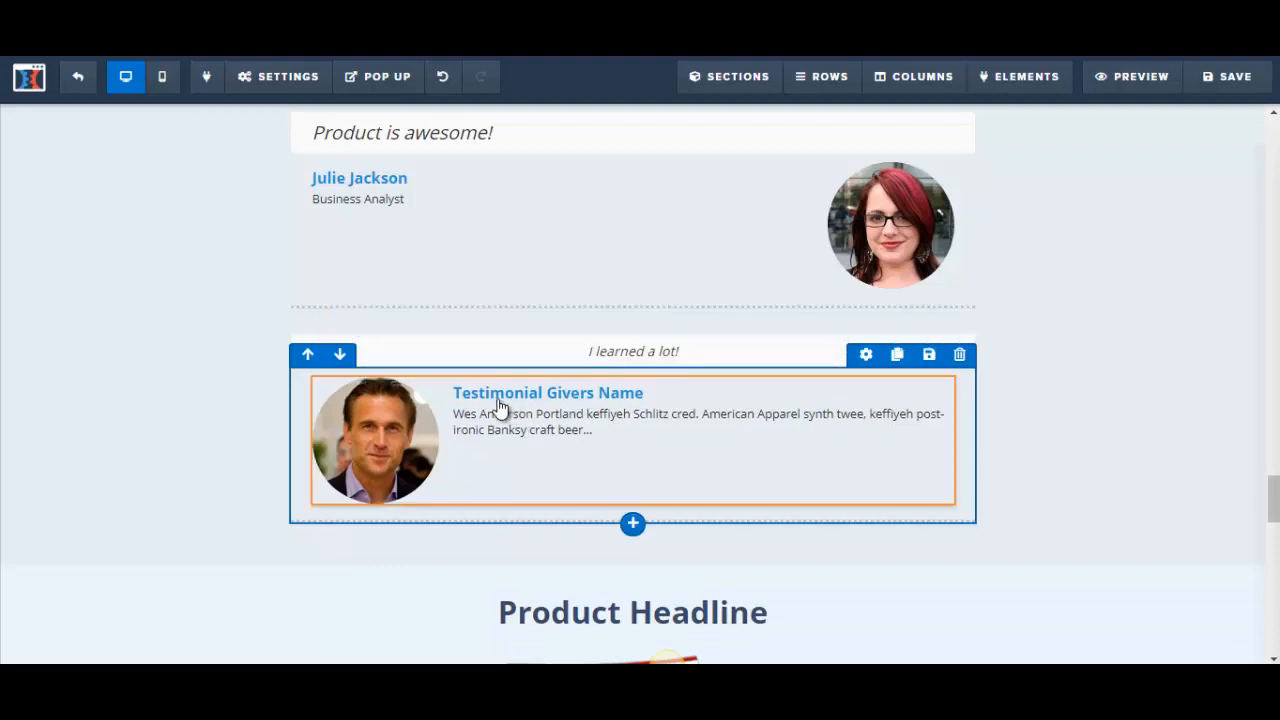
Replace the "Testimonial Givers Name" placeholder in the second testimonial with the customer's full name
click(459, 397)
drag(459, 396, 686, 397)
text(Ted)
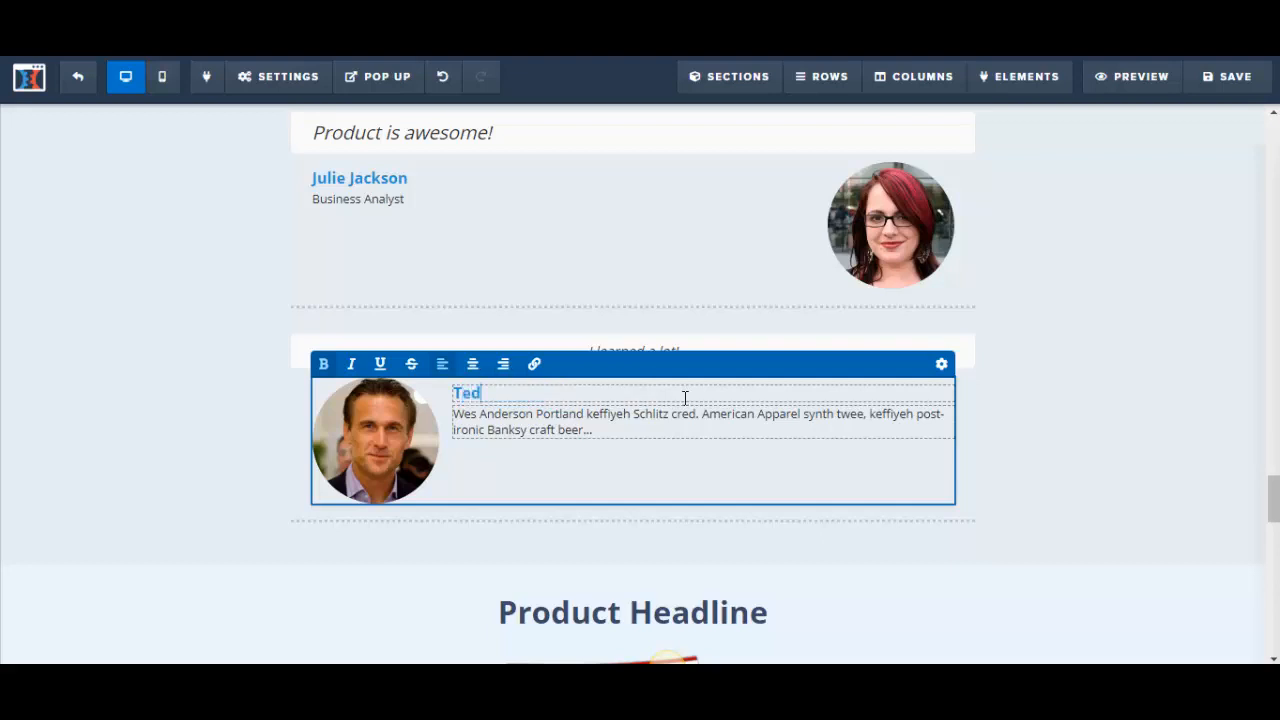
text( Smith)
Replace the placeholder description under the second testimonial giver's name with "Public Speaker" and save the page
click(522, 429)
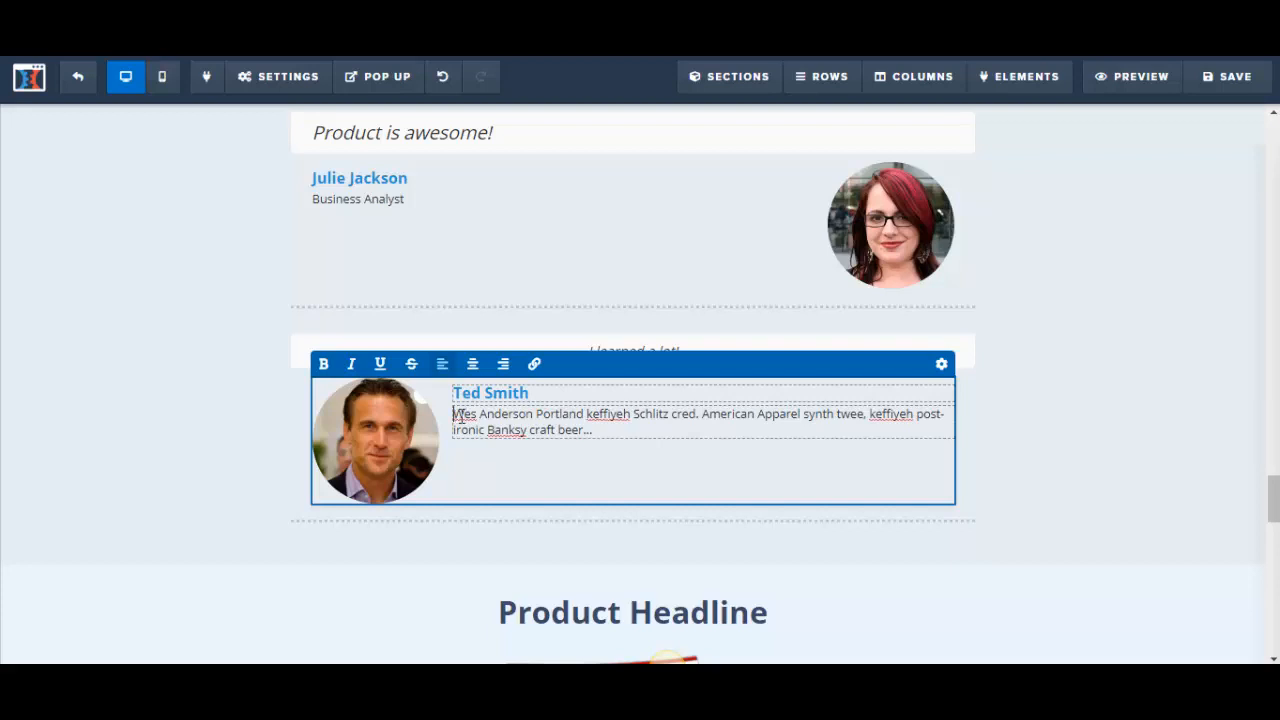
drag(457, 416, 628, 429)
text(Pub)
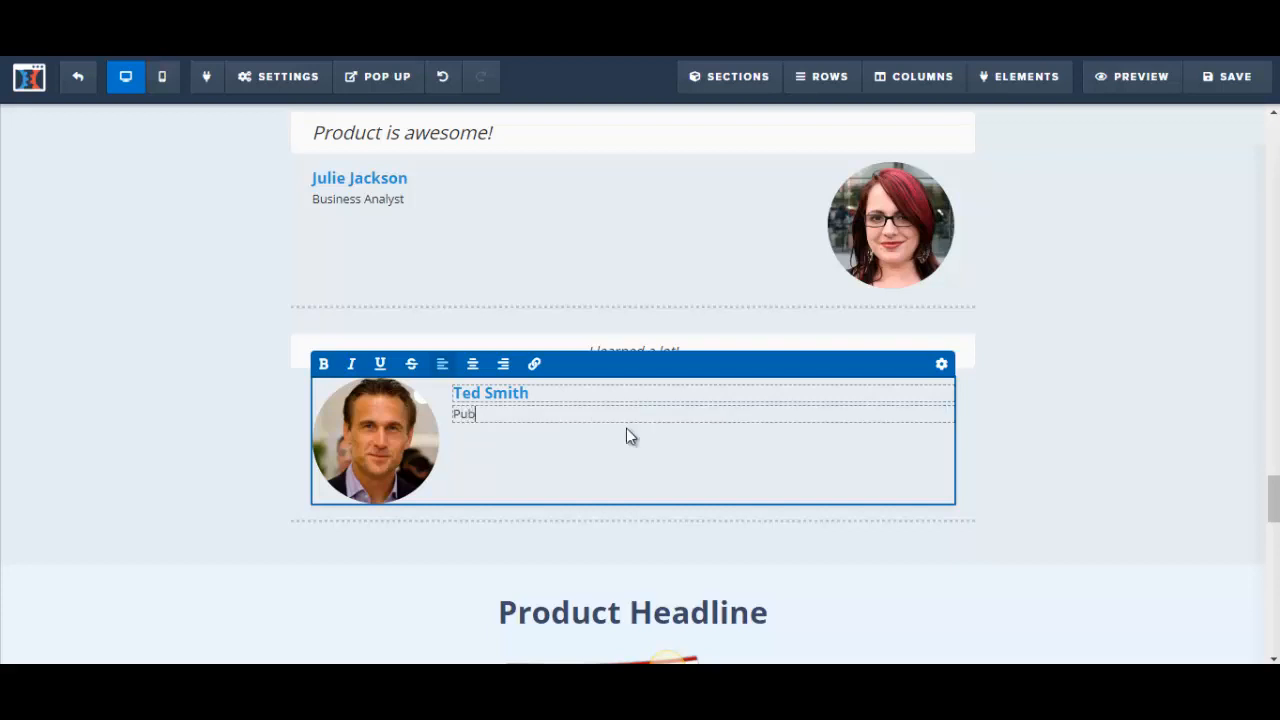
text(lic Speaker)
click(1257, 304)
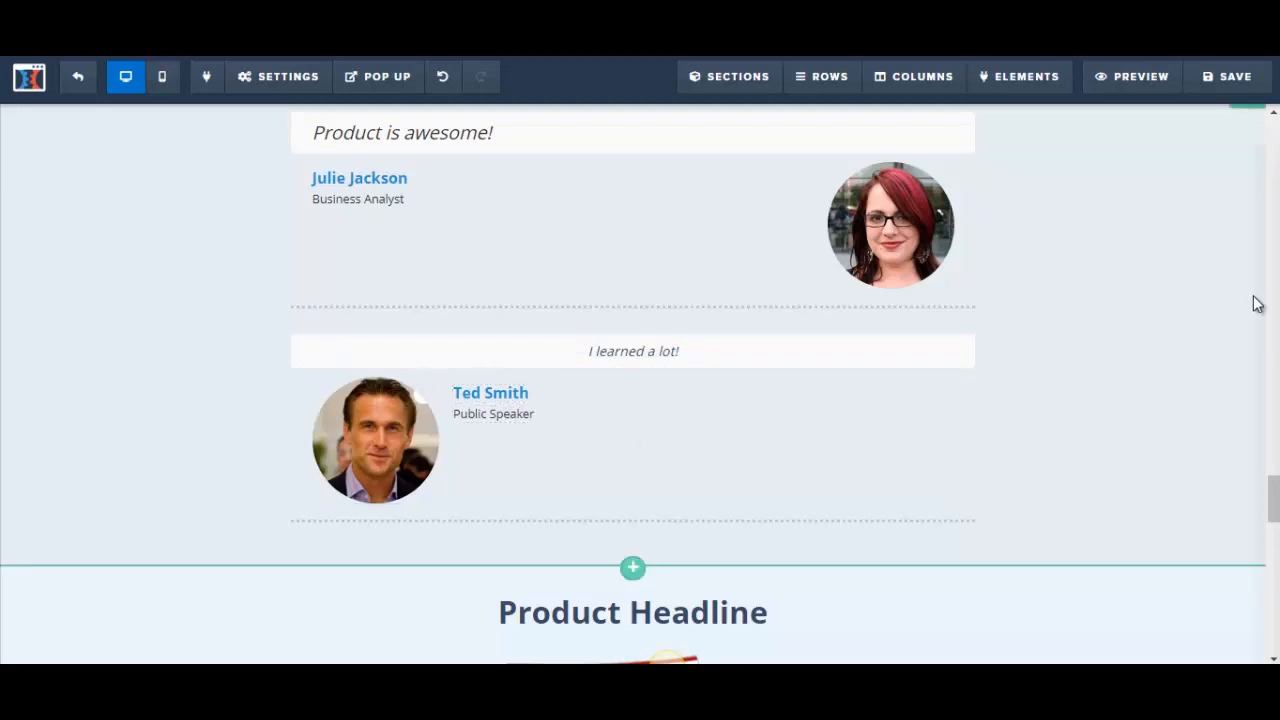
click(1240, 78)
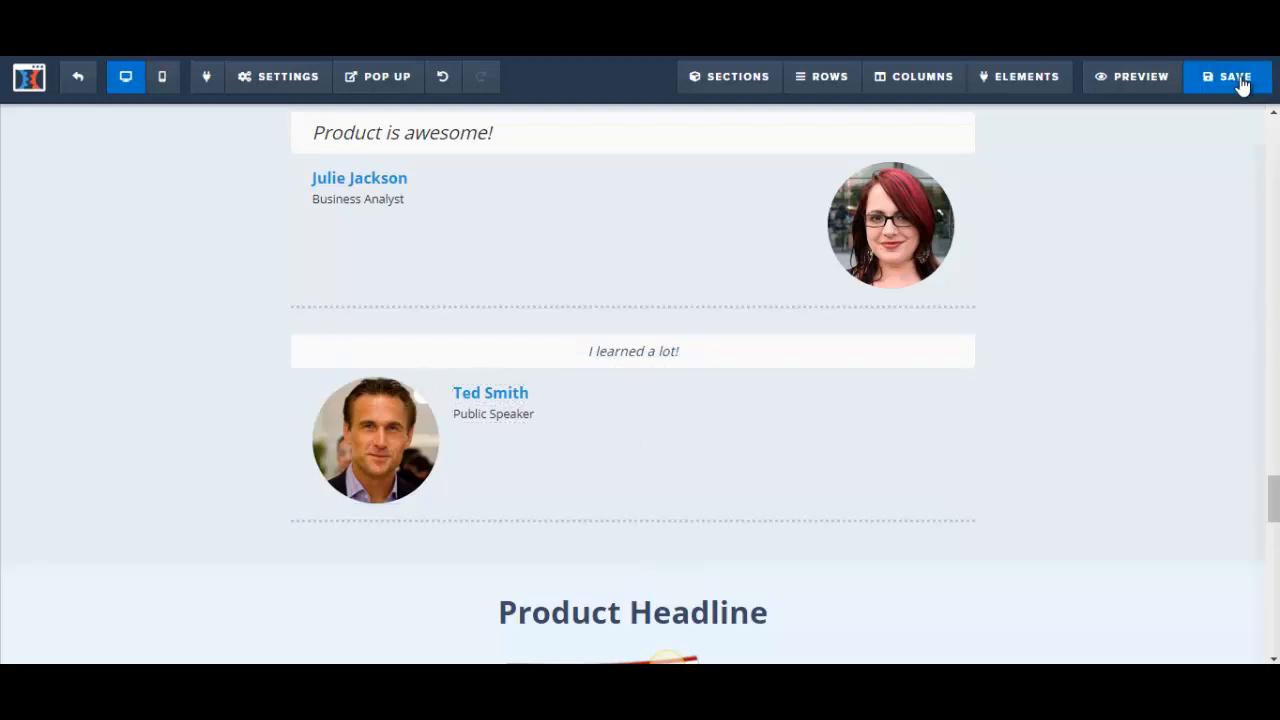
Set the font size of the "I learned a lot!" quote to 22
click(684, 354)
drag(684, 354, 574, 350)
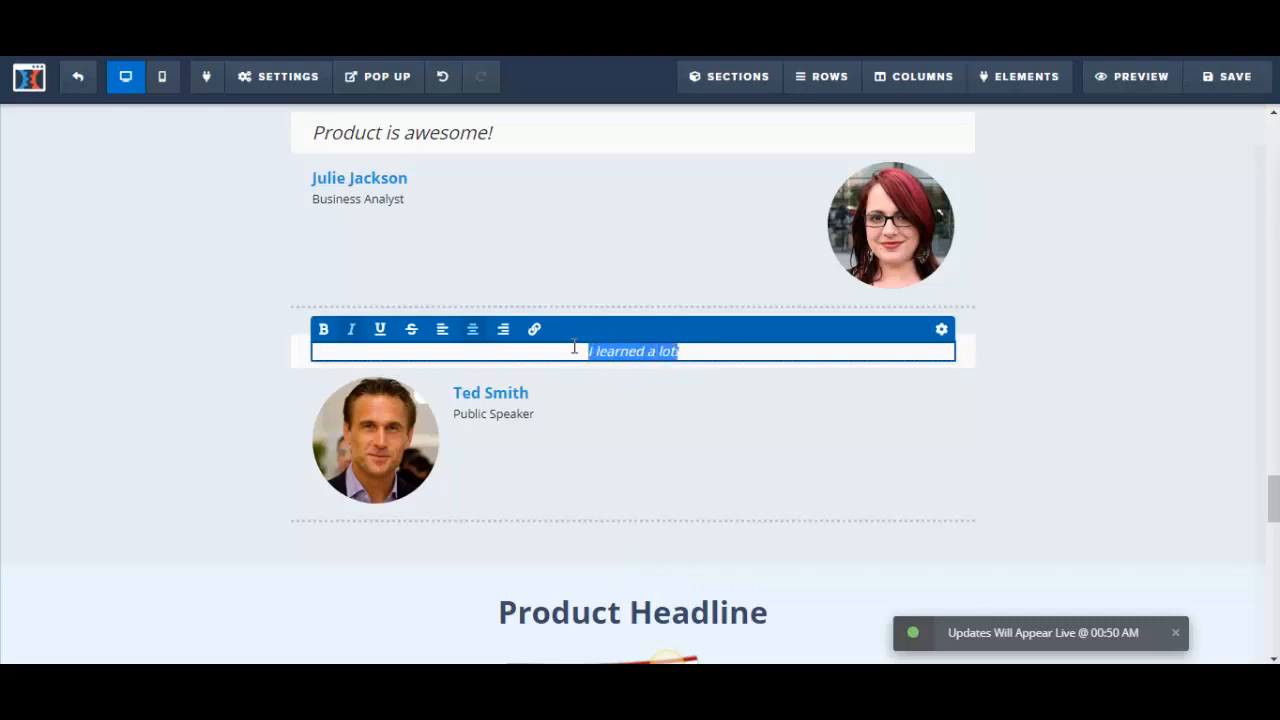
click(942, 332)
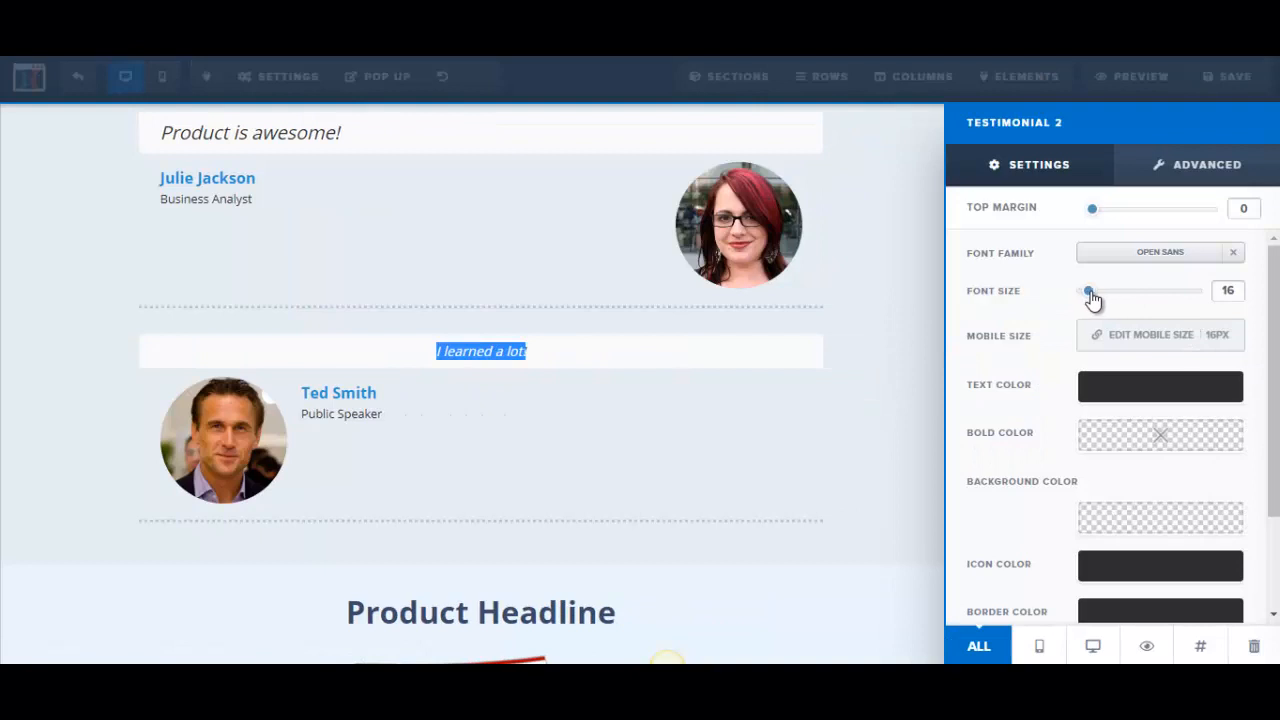
drag(1089, 294, 1101, 297)
click(370, 410)
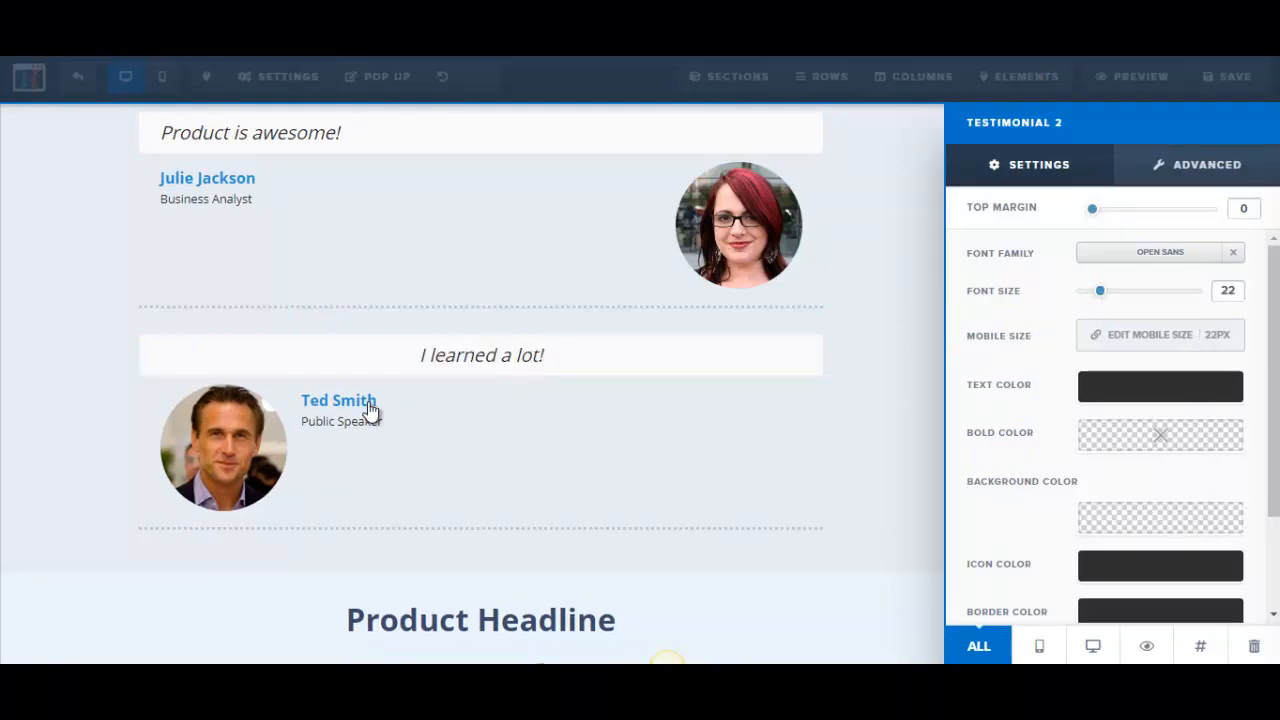
click(455, 401)
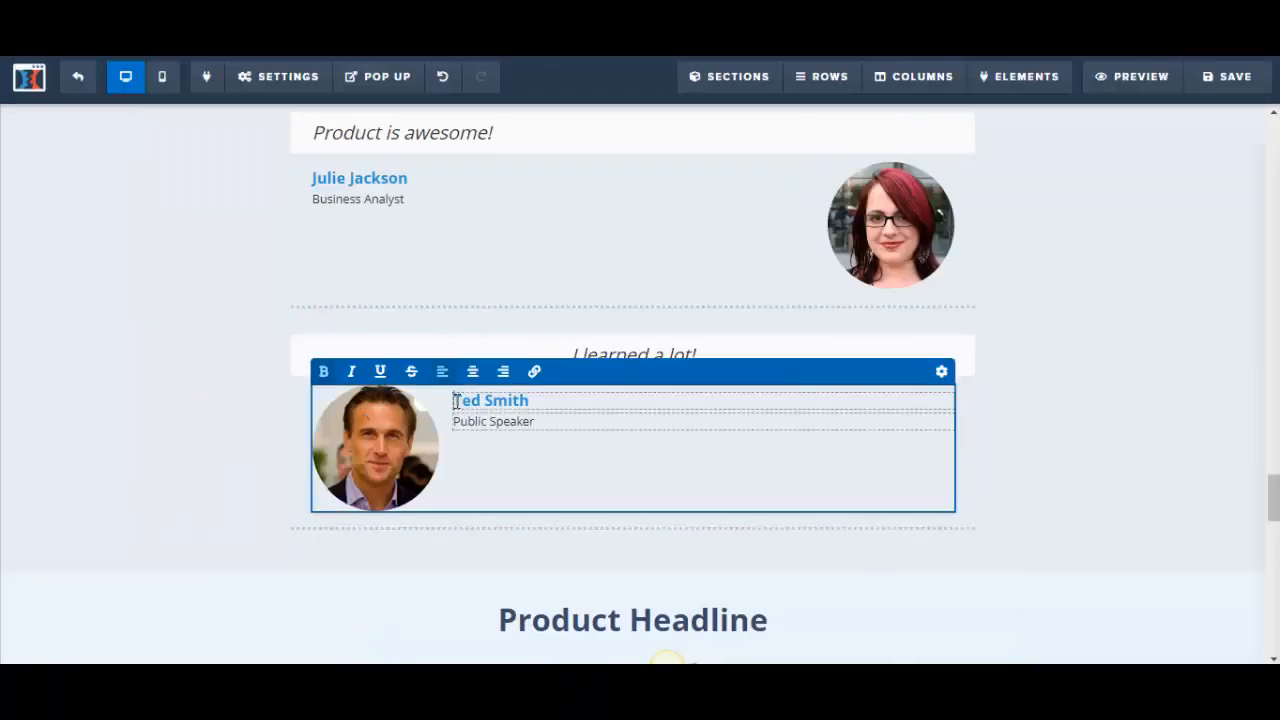
drag(455, 401, 535, 401)
click(1168, 466)
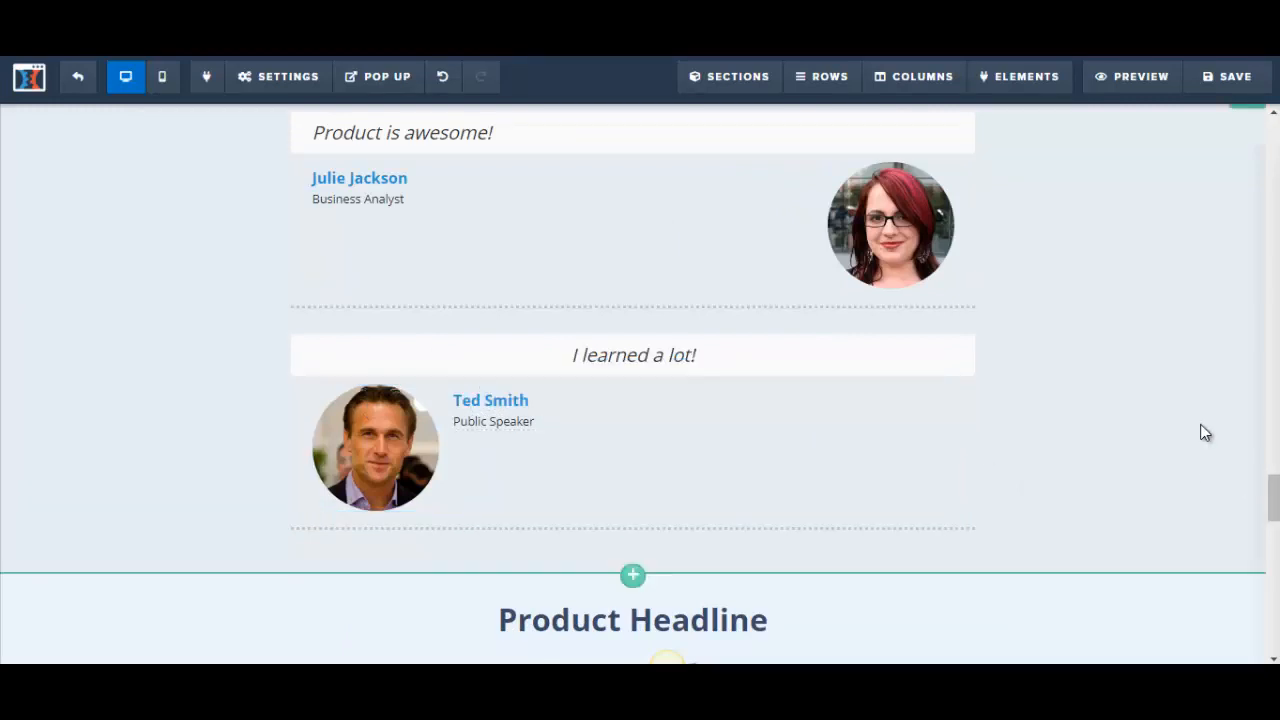
scroll(1205, 432, up, 1)
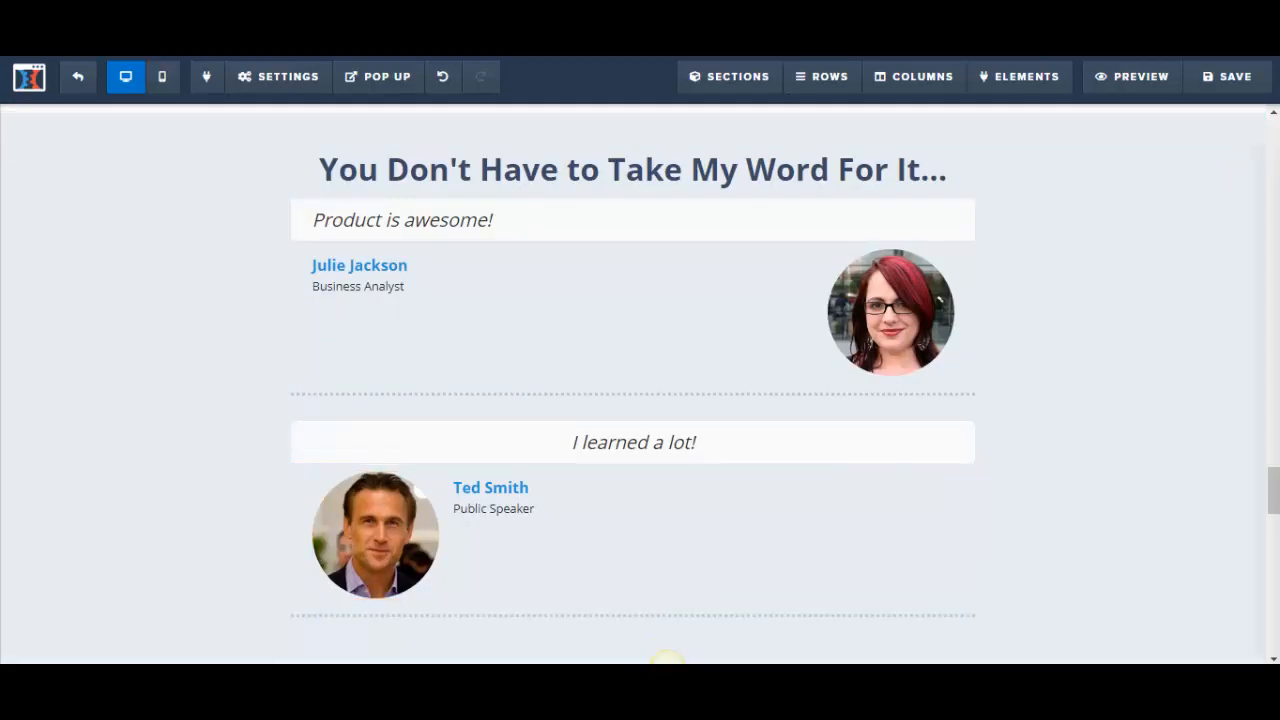
Switch to the Word sales letter and review the copy after the testimonials, covering the catch, bonuses, guarantee, pricing recap, buy button and closing
mouse_move(308, 680)
click(667, 660)
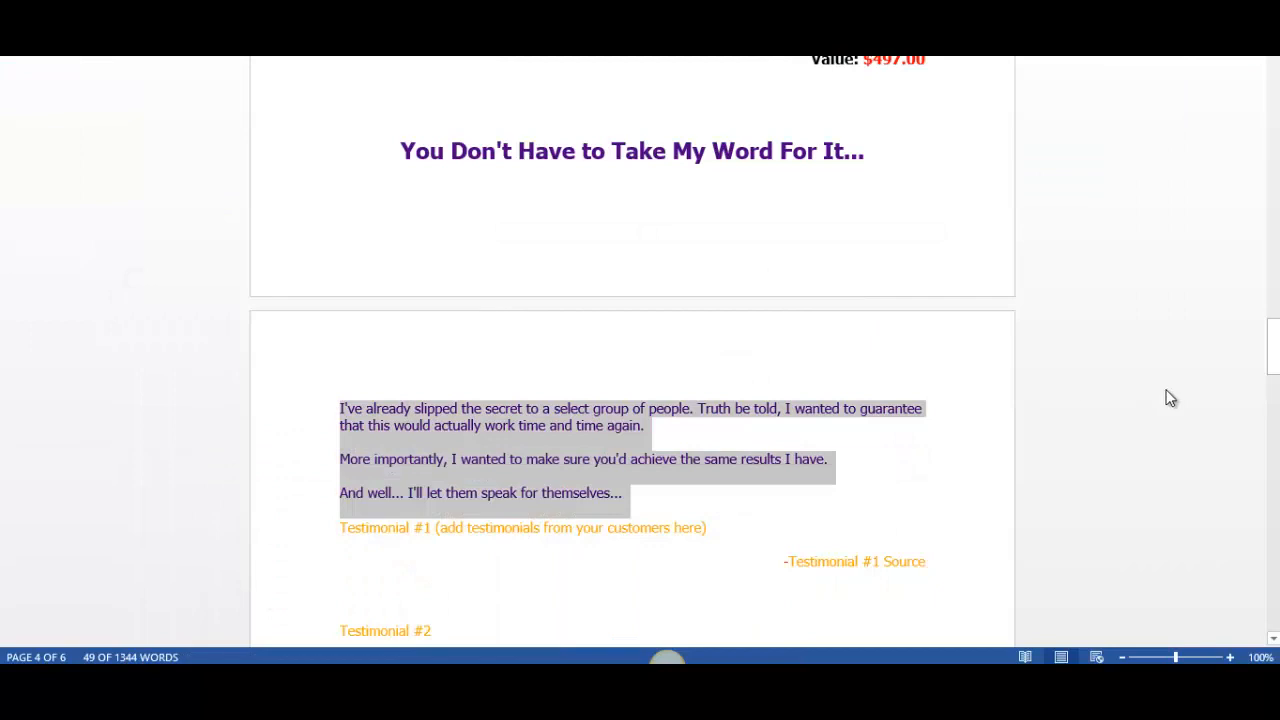
drag(1274, 346, 1271, 410)
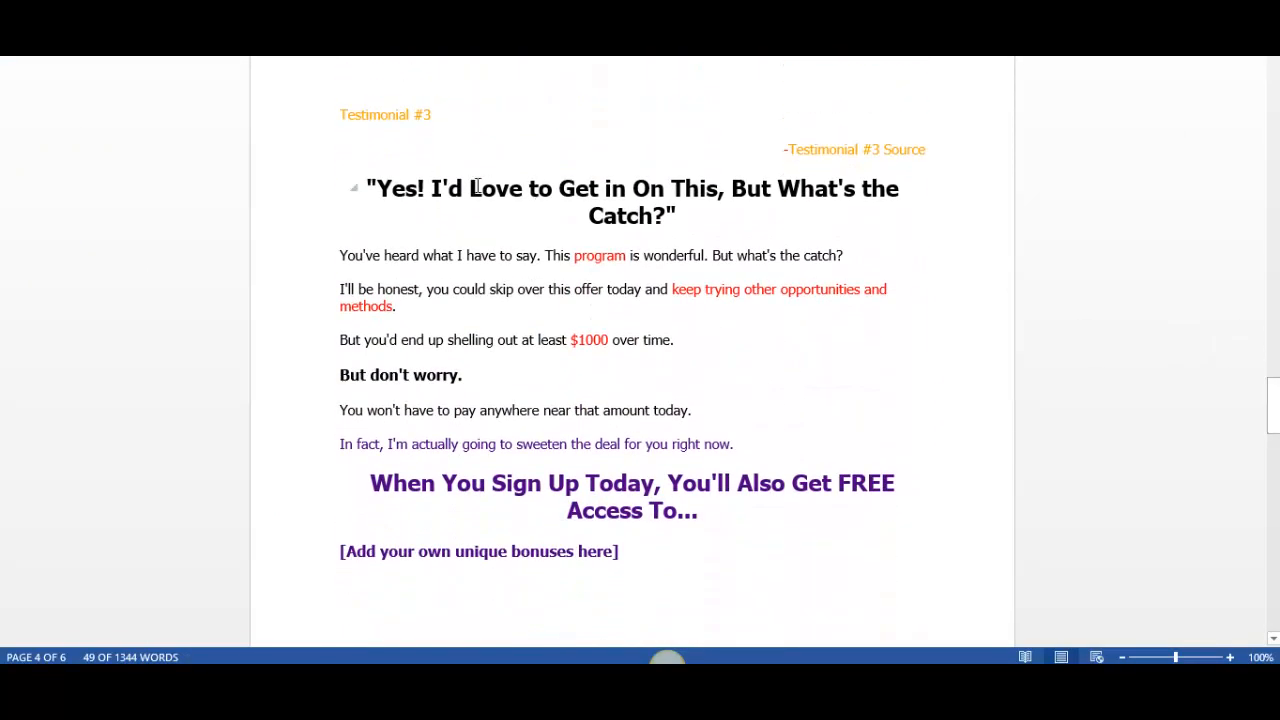
click(406, 190)
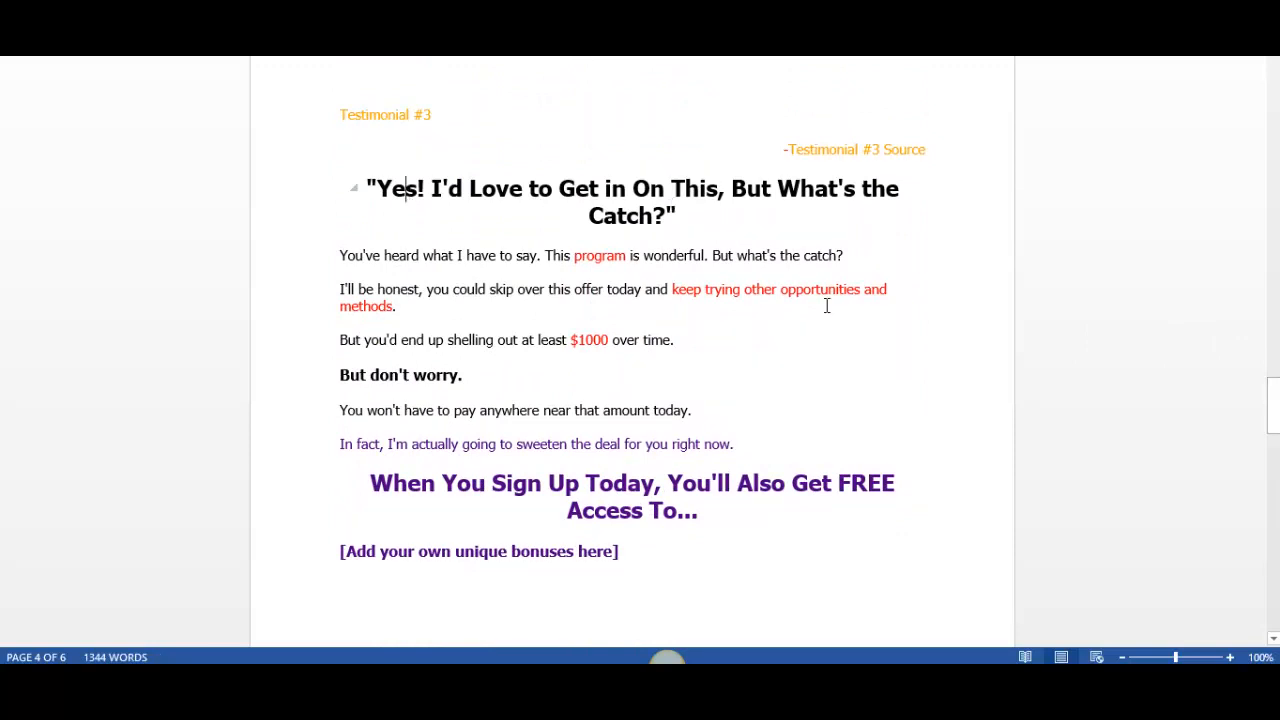
drag(1274, 402, 1276, 443)
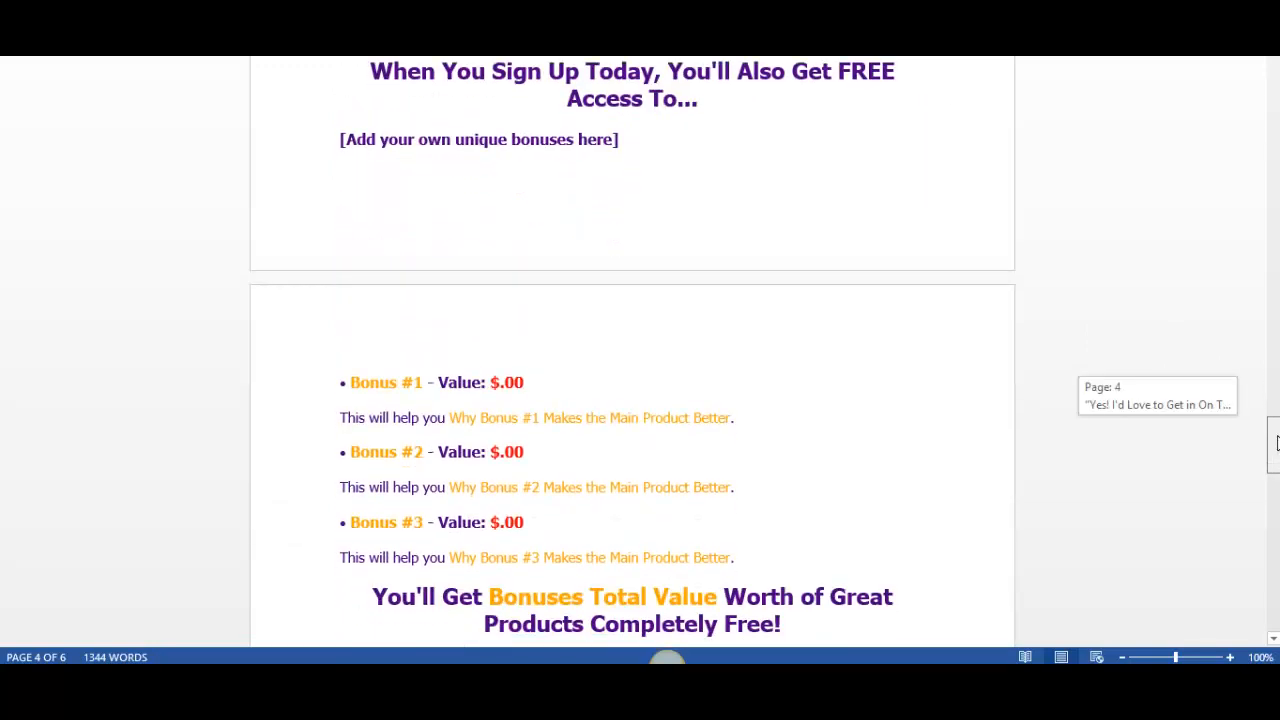
drag(1276, 443, 1274, 493)
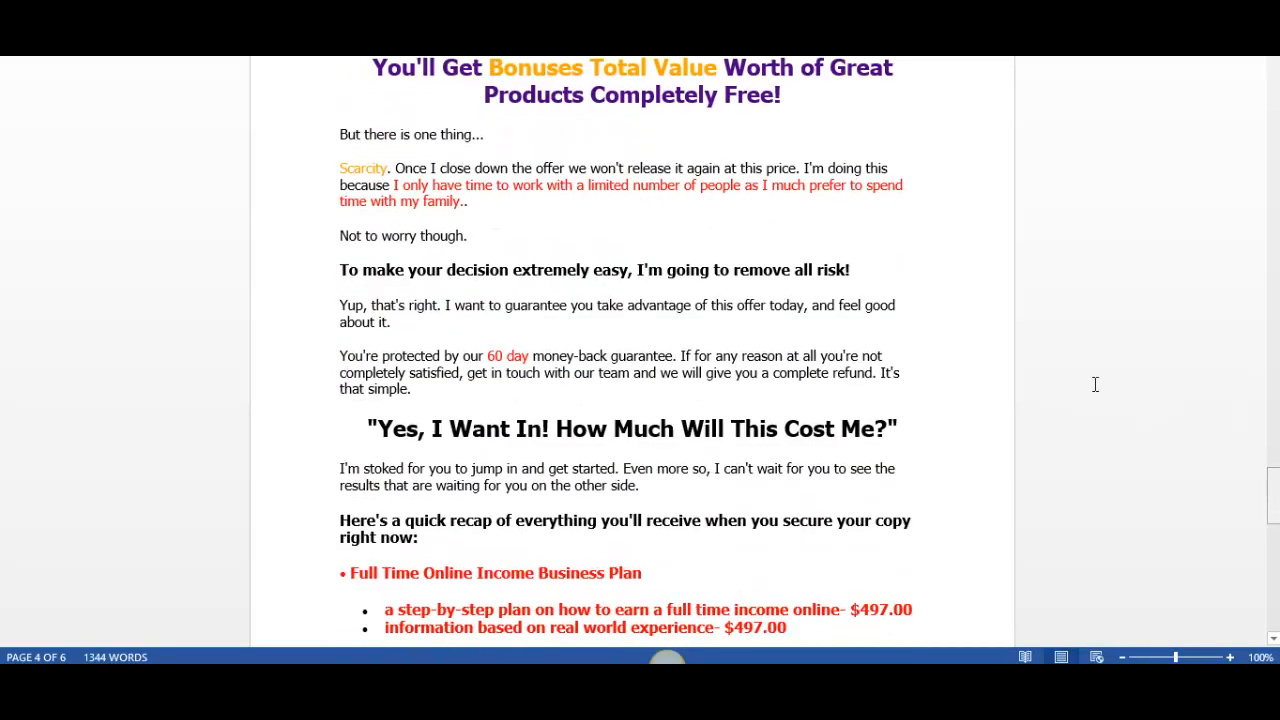
click(521, 125)
drag(1274, 490, 1276, 590)
click(591, 252)
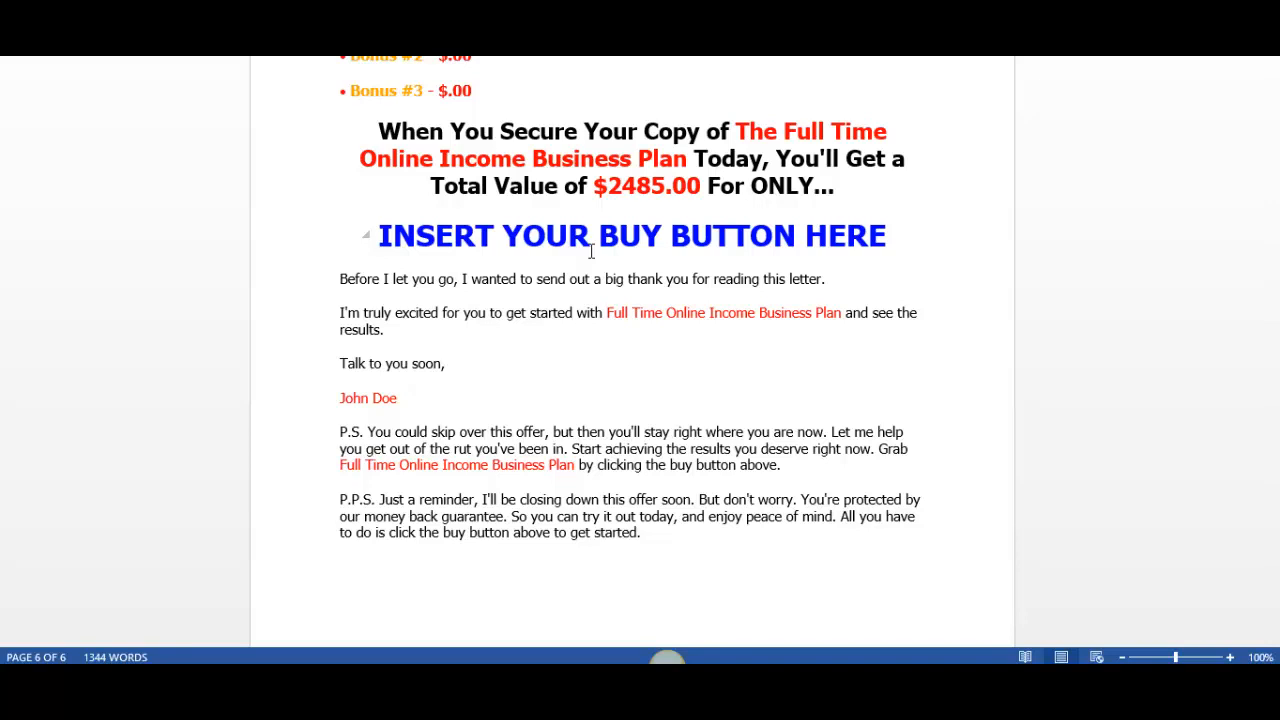
drag(1274, 606, 1276, 509)
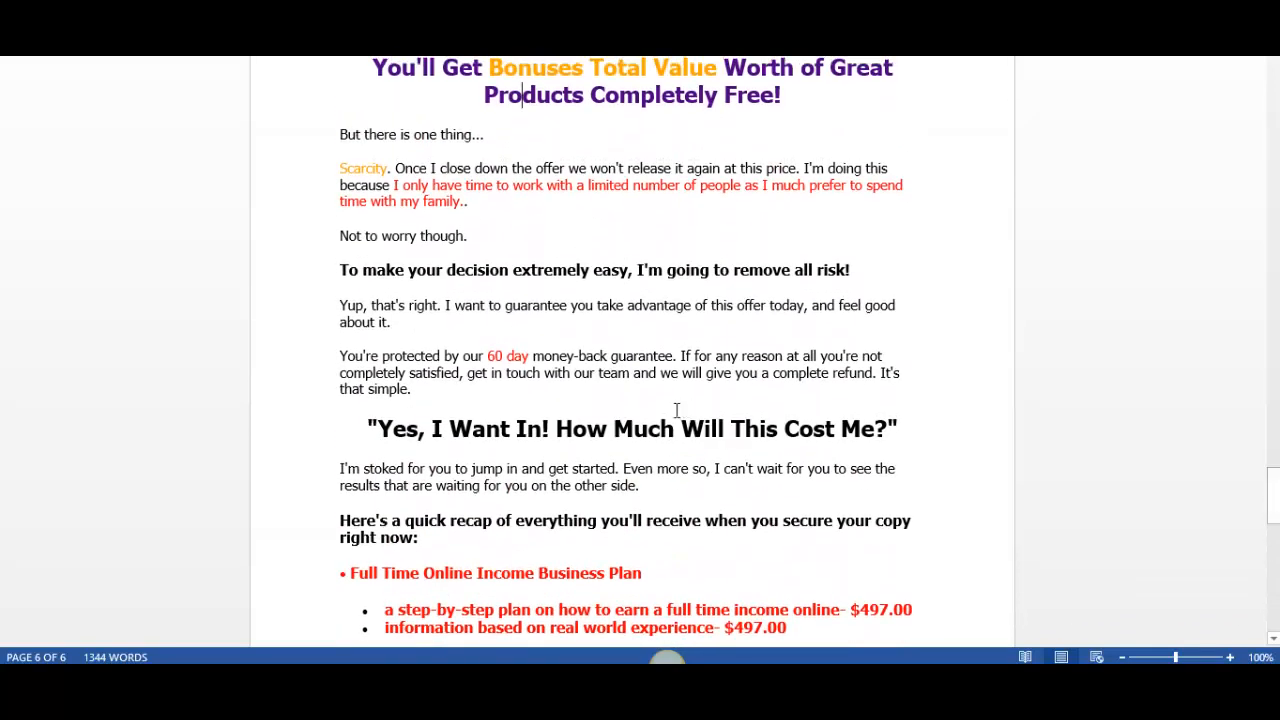